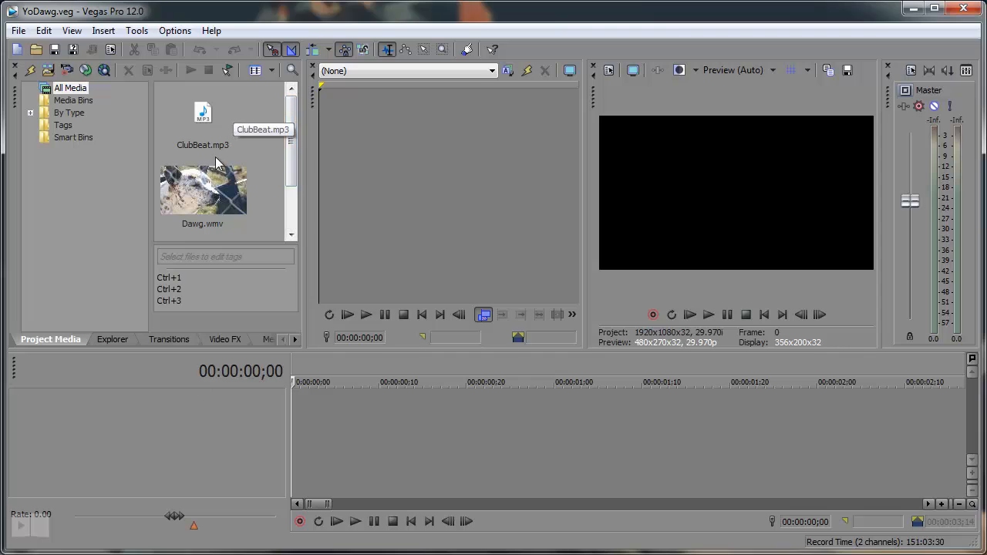
# - Add only the video of Dawg.wmv at the start of the timeline and match the project video settings to it
pyautogui.scroll(-1, 199, 207)
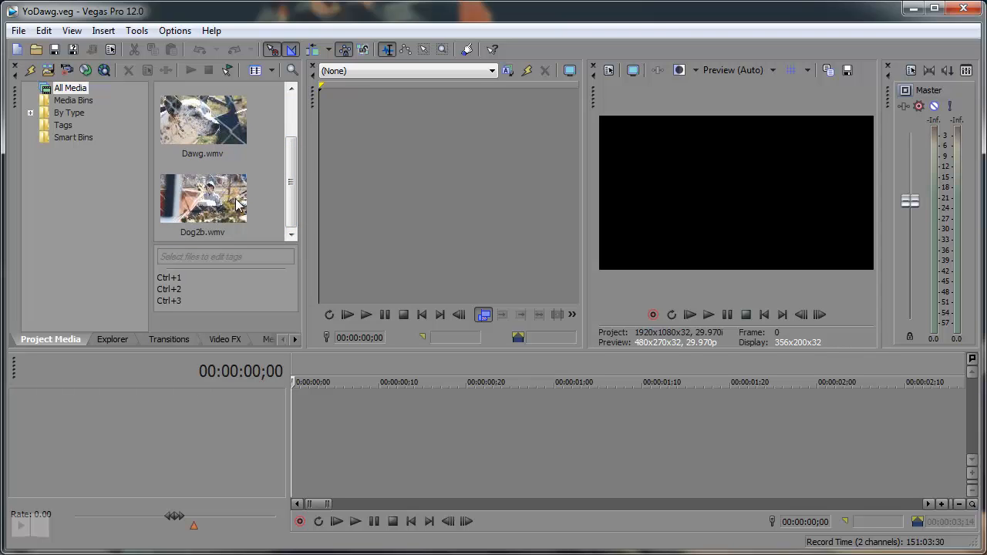
pyautogui.moveTo(289, 176); pyautogui.dragTo(294, 141)
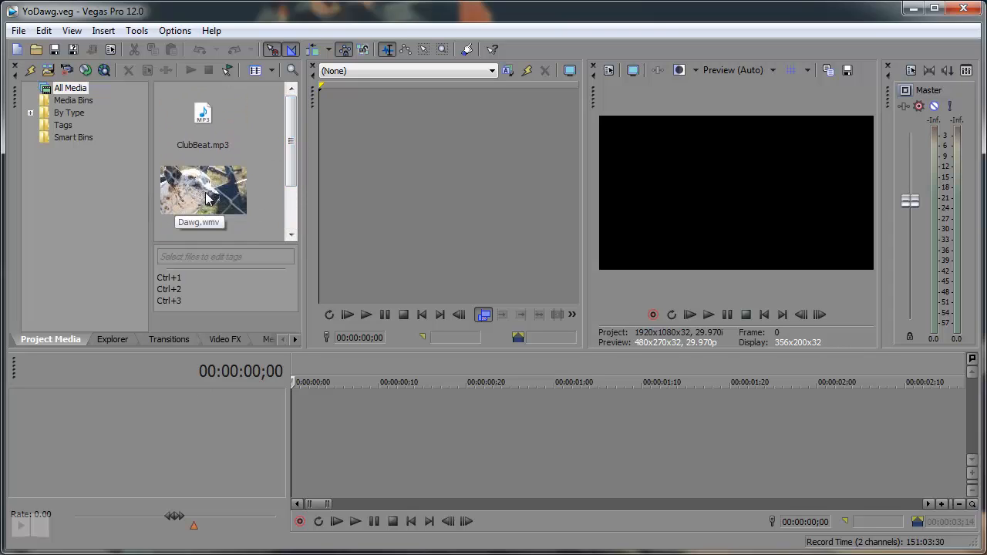
pyautogui.moveTo(206, 197); pyautogui.dragTo(226, 359)
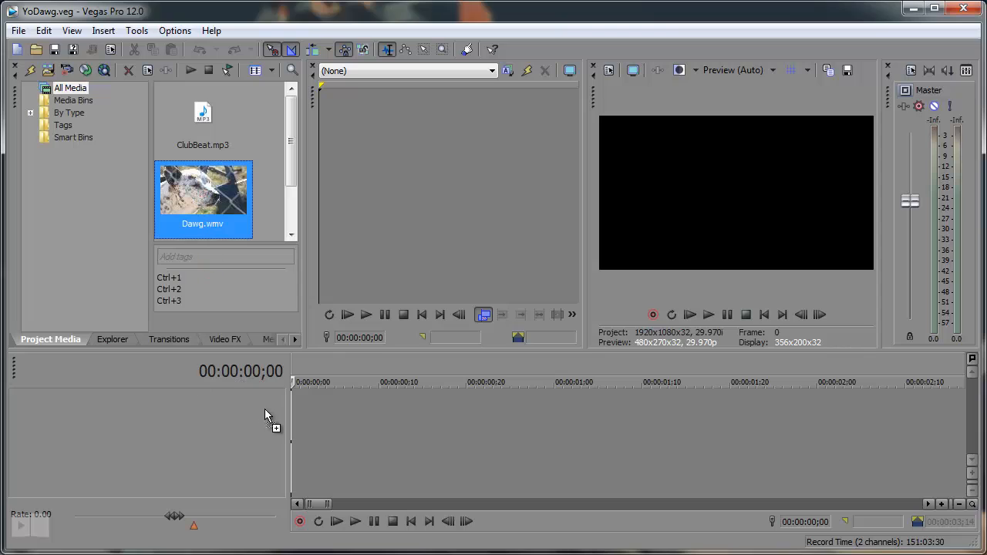
pyautogui.moveTo(288, 401); pyautogui.dragTo(288, 401)
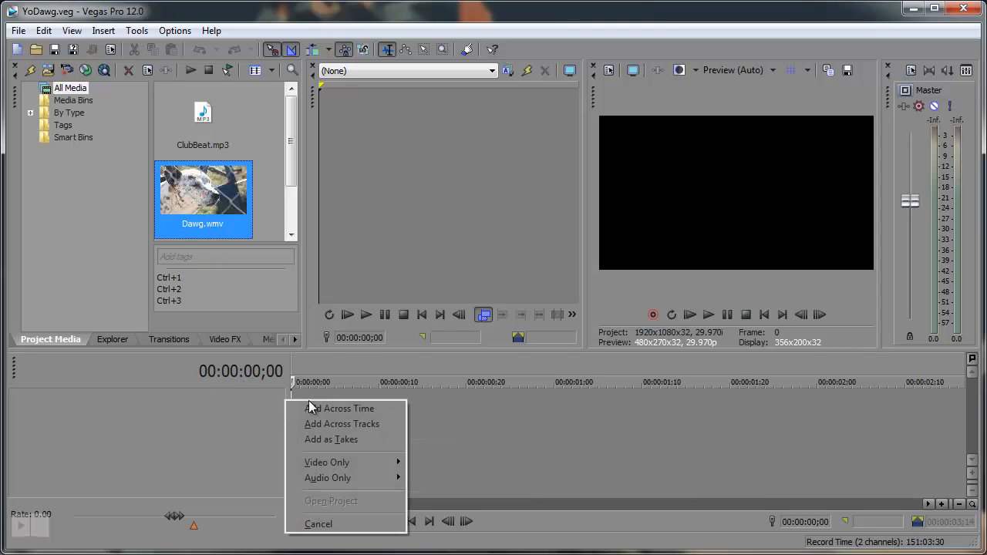
pyautogui.moveTo(332, 467)
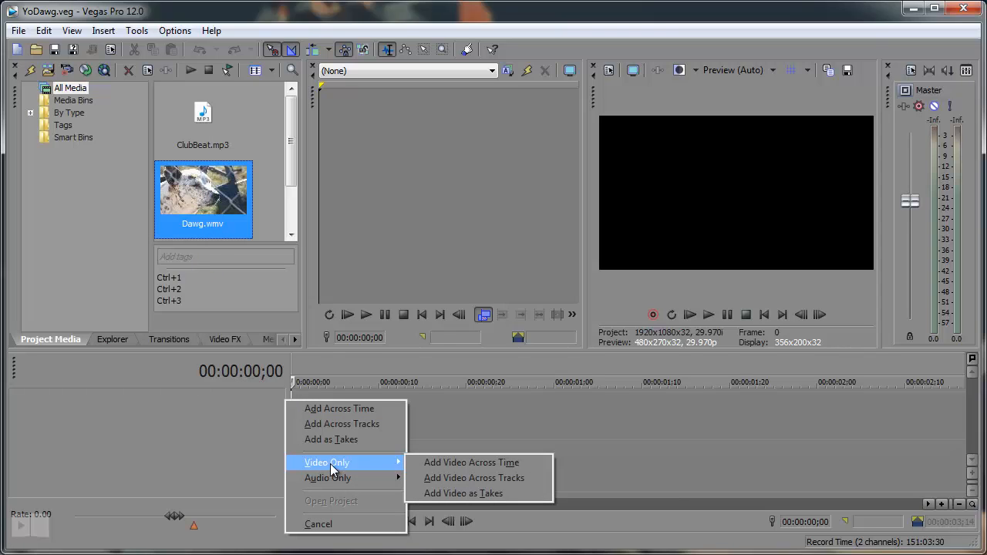
pyautogui.click(452, 463)
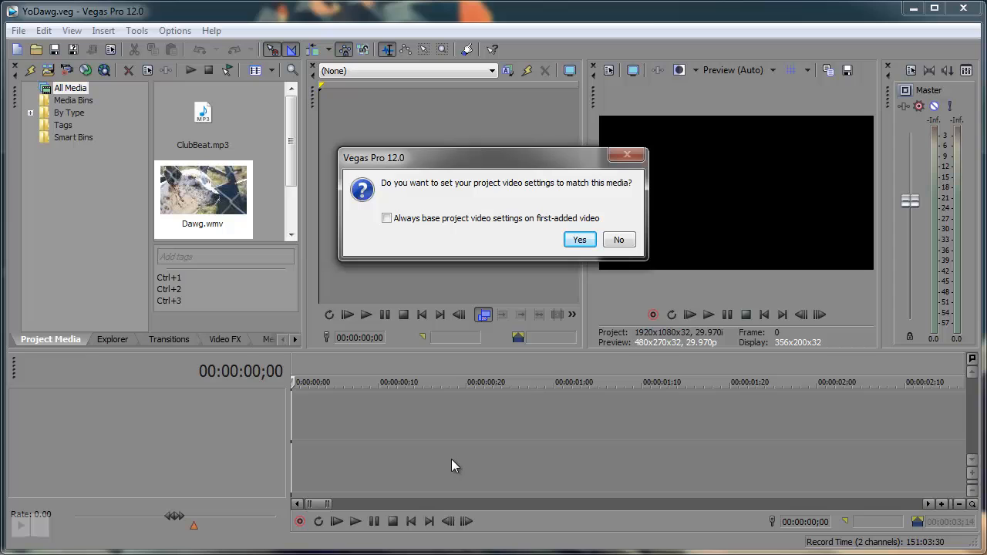
pyautogui.click(580, 242)
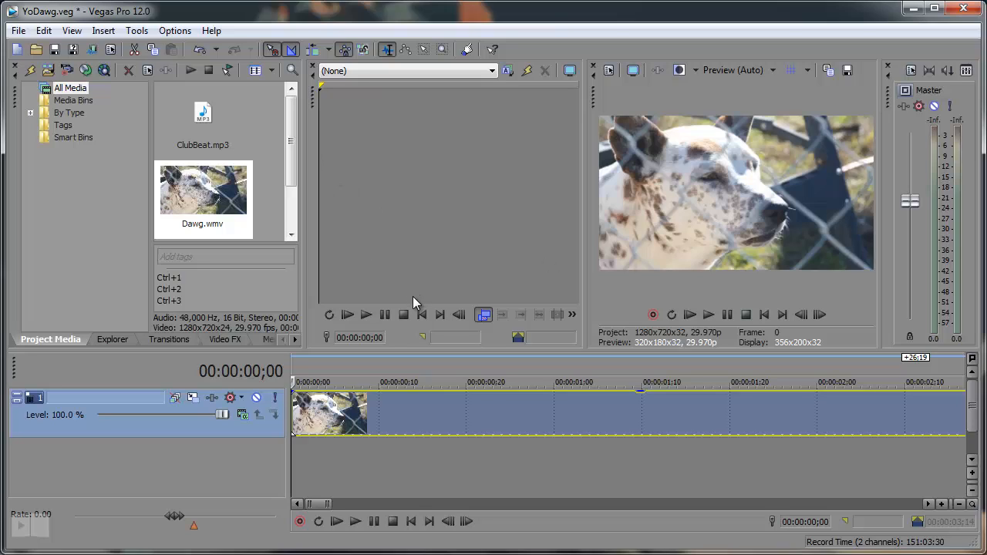
# - Add only the video of Dog2b.wmv on a new track below the Dawg clip, starting at the timeline's beginning
pyautogui.moveTo(289, 145); pyautogui.dragTo(293, 219)
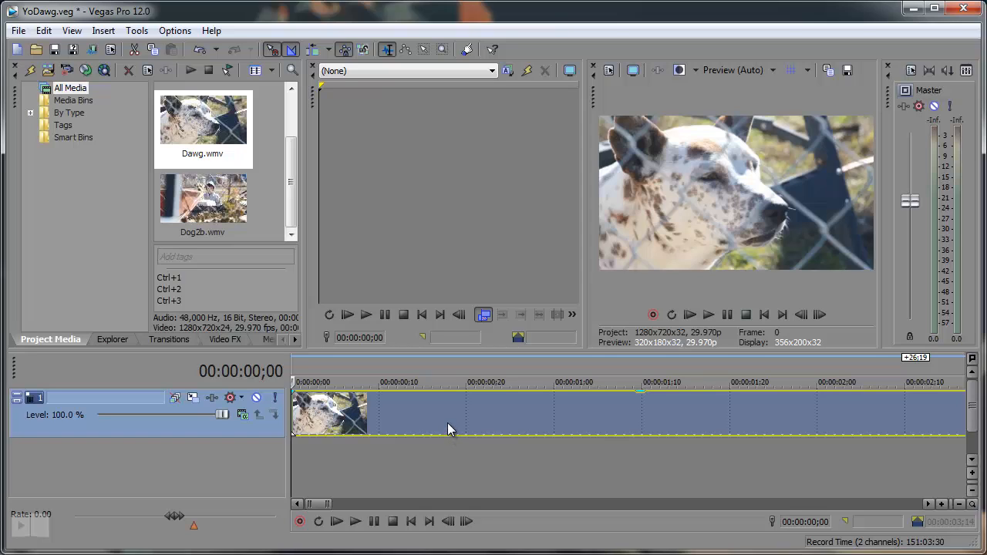
pyautogui.moveTo(209, 199); pyautogui.dragTo(286, 459)
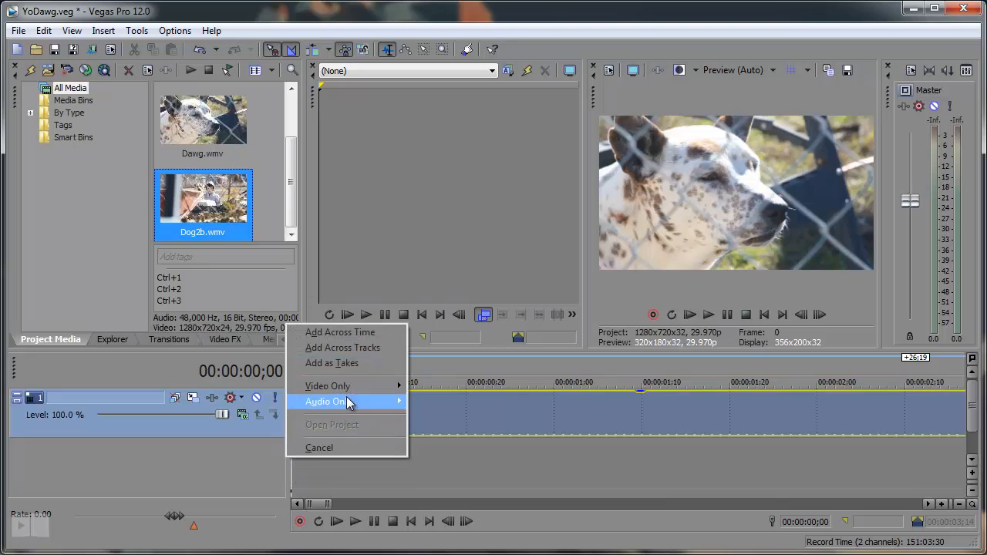
pyautogui.moveTo(346, 390)
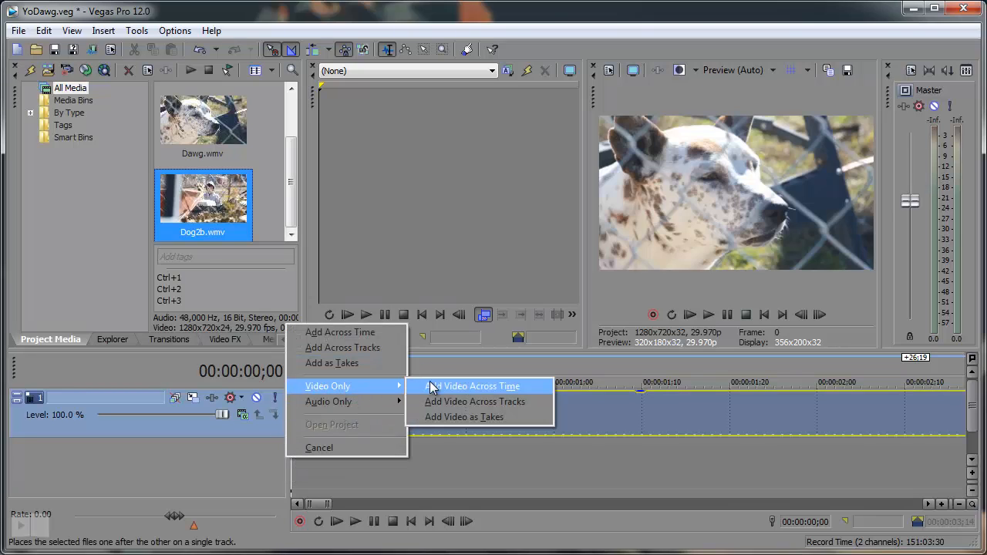
pyautogui.click(454, 386)
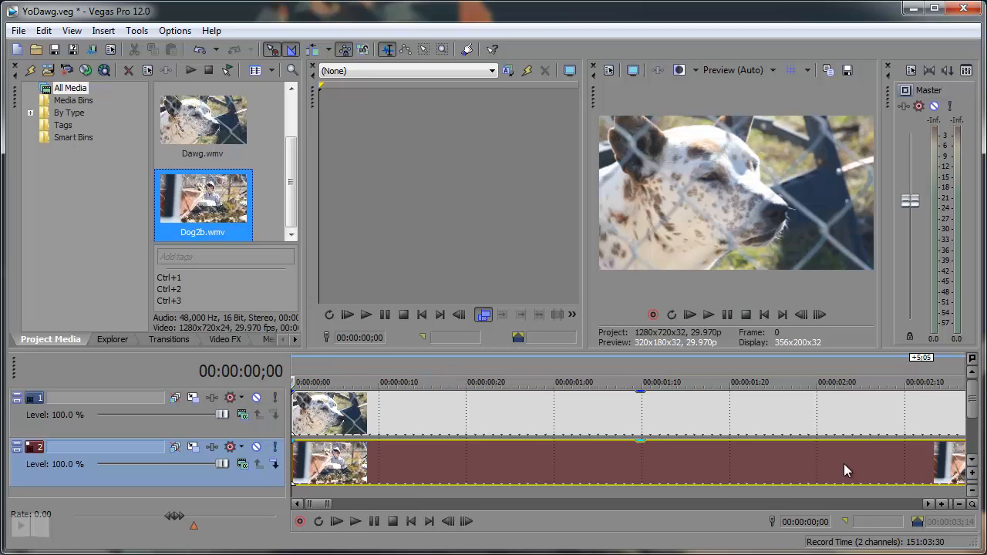
# - Enlarge the timeline area and add ClubBeat.mp3 on an audio track below both video tracks, starting at the beginning
pyautogui.scroll(-10, 600, 460)
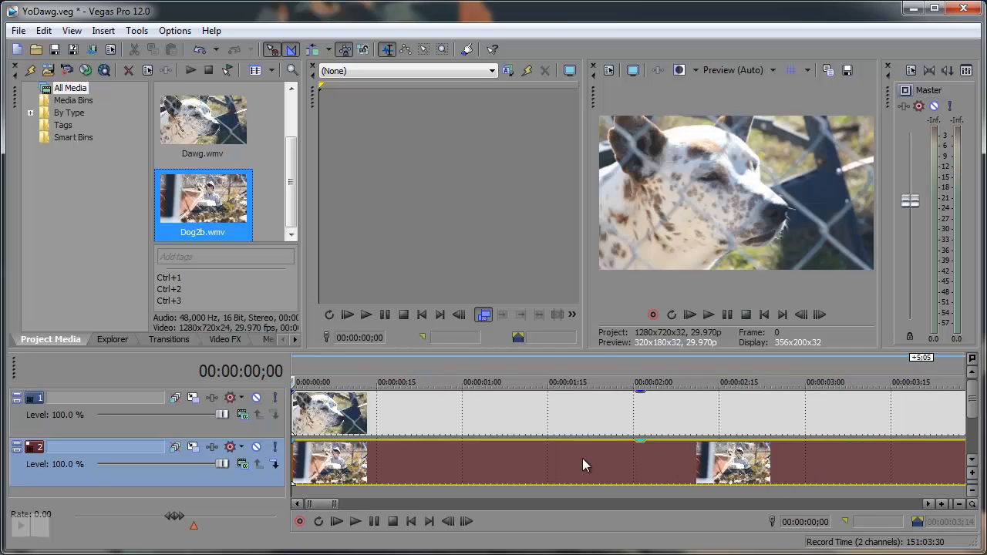
pyautogui.scroll(-2, 553, 459)
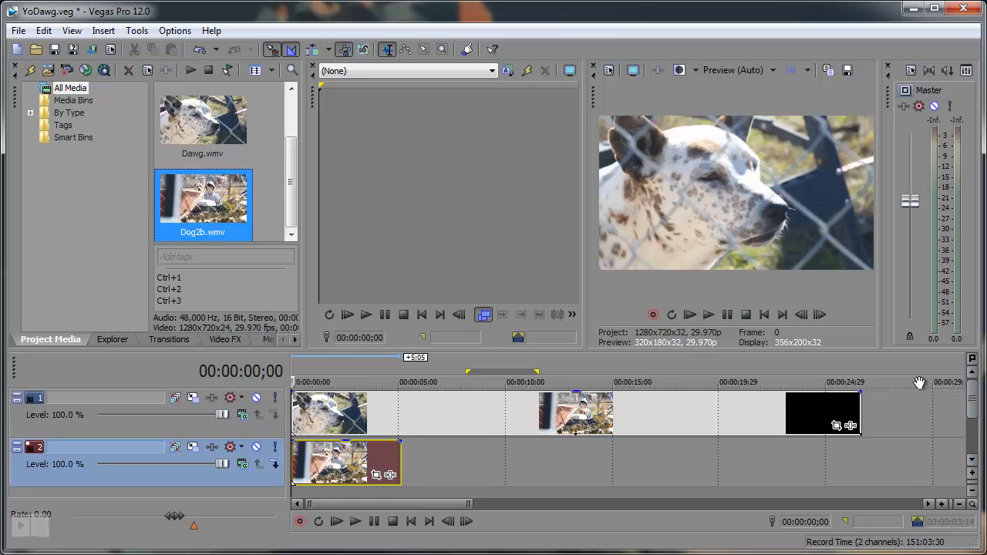
pyautogui.moveTo(872, 350); pyautogui.dragTo(866, 311)
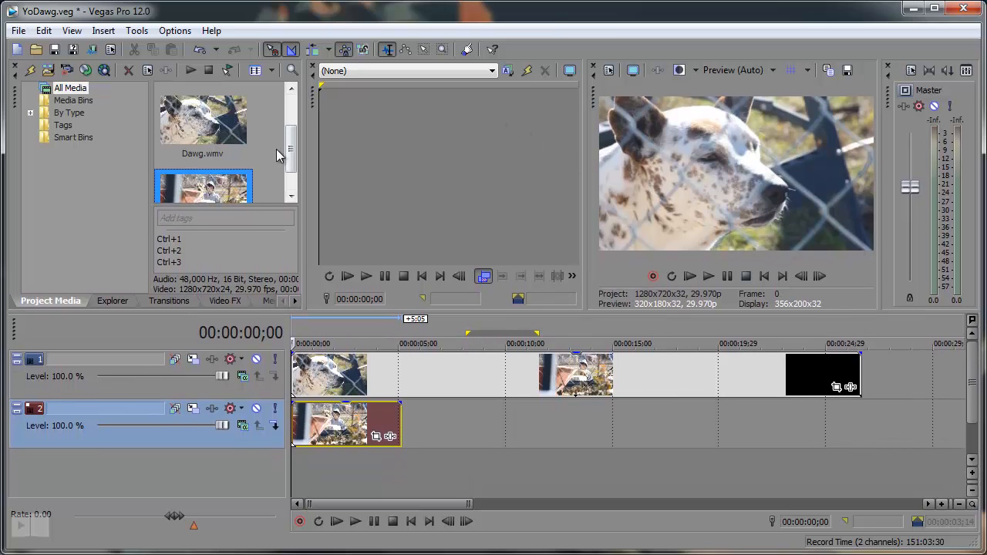
pyautogui.click(292, 89)
pyautogui.moveTo(201, 127); pyautogui.dragTo(293, 494)
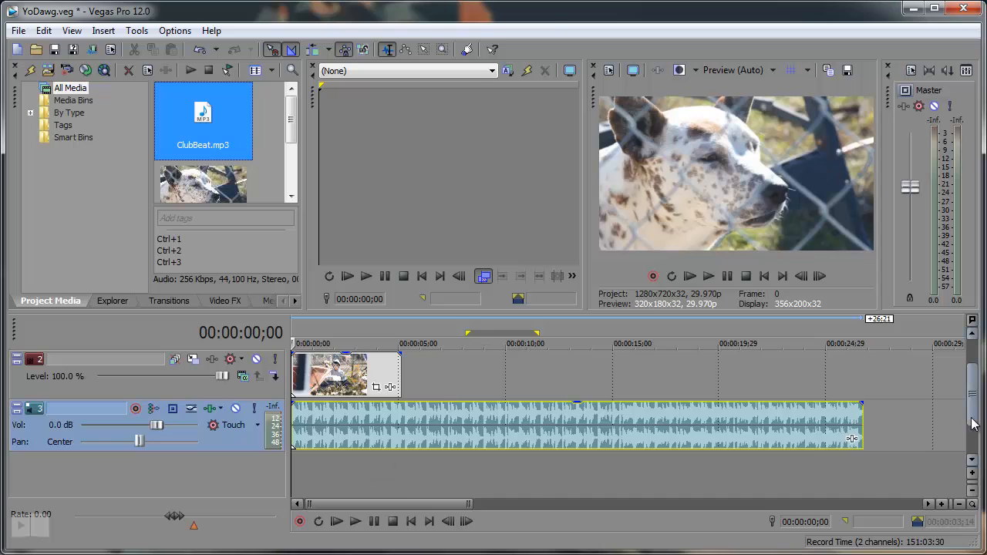
pyautogui.moveTo(973, 408); pyautogui.dragTo(974, 391)
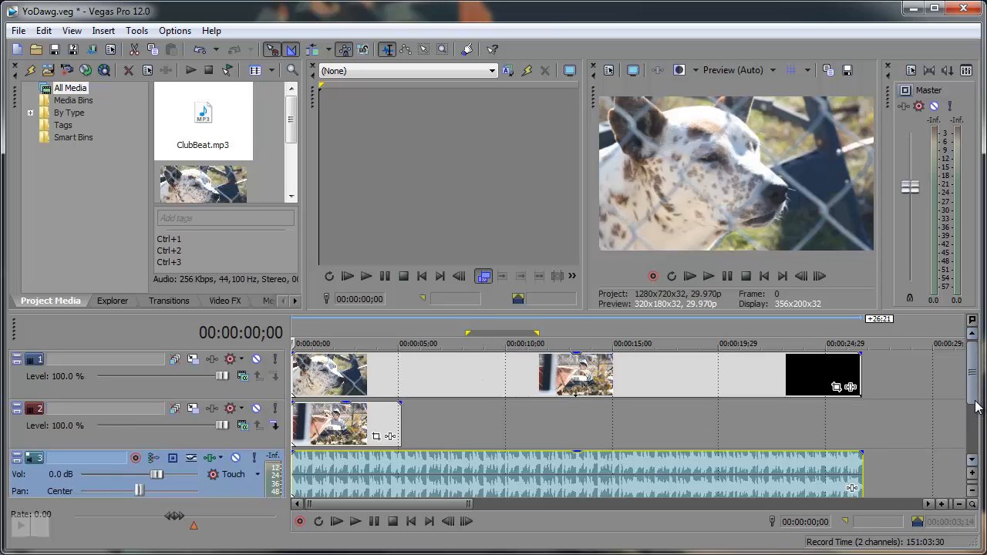
# - Play the project from the start to hear the beats, then place the cursor near a beat at 00:00:02;19
pyautogui.click(342, 525)
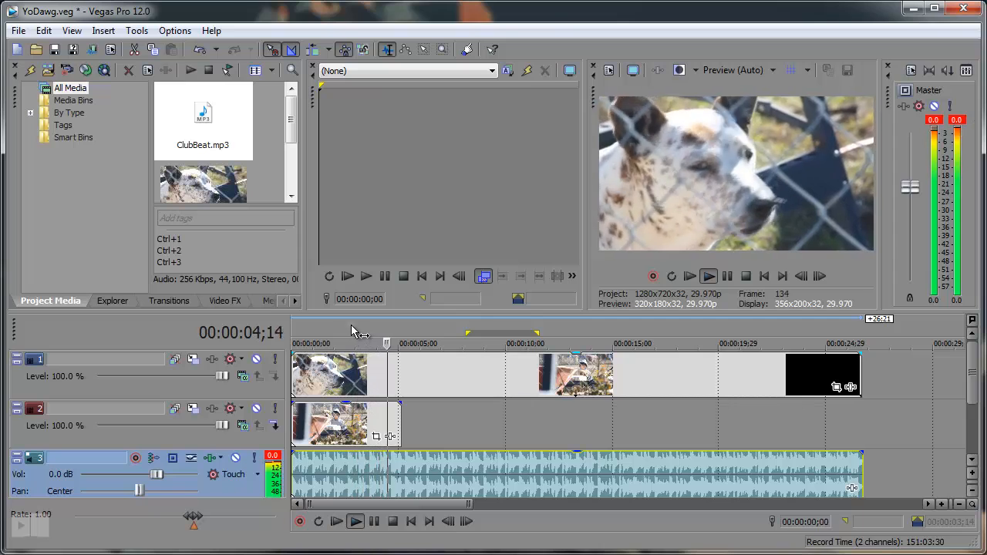
pyautogui.click(351, 325)
pyautogui.click(350, 328)
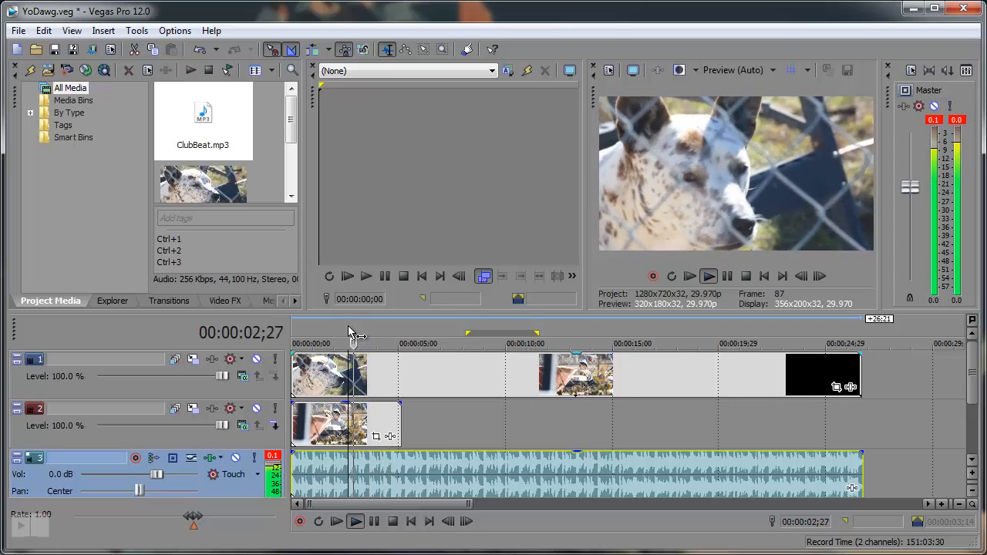
pyautogui.click(374, 521)
pyautogui.moveTo(352, 324); pyautogui.dragTo(349, 323)
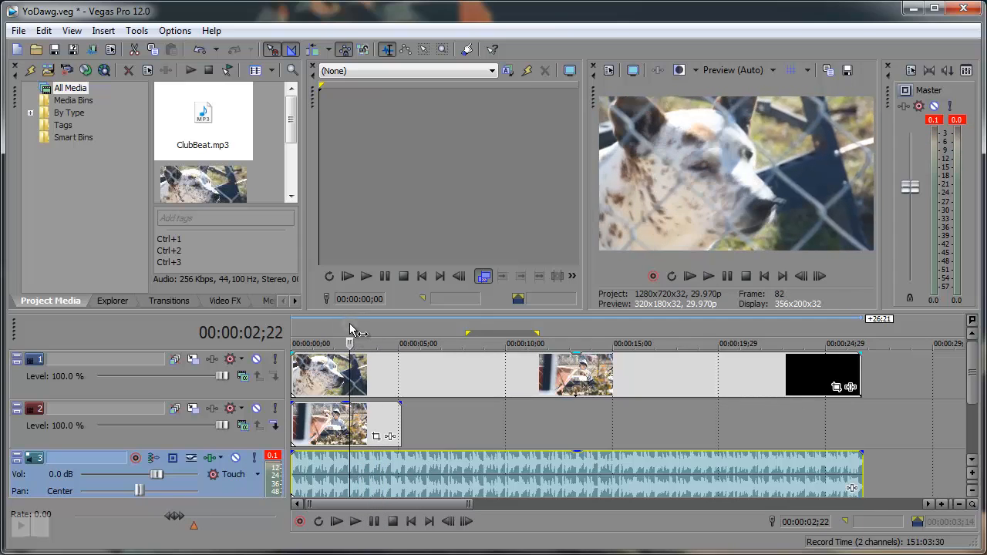
pyautogui.click(347, 331)
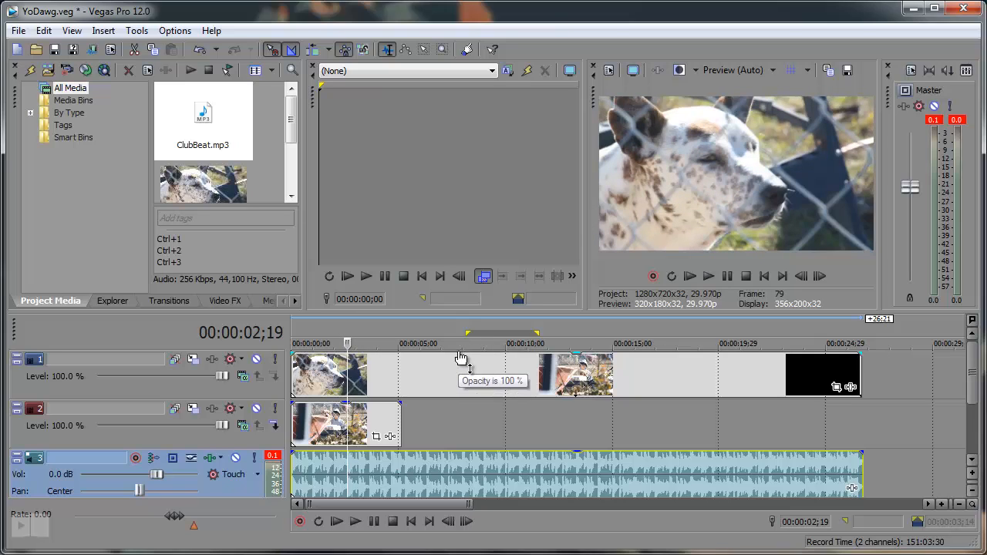
# - Maximize the timeline, zoom in to single frames and place the cursor just before the waveform peak at 00:00:02;20
pyautogui.press('F11')
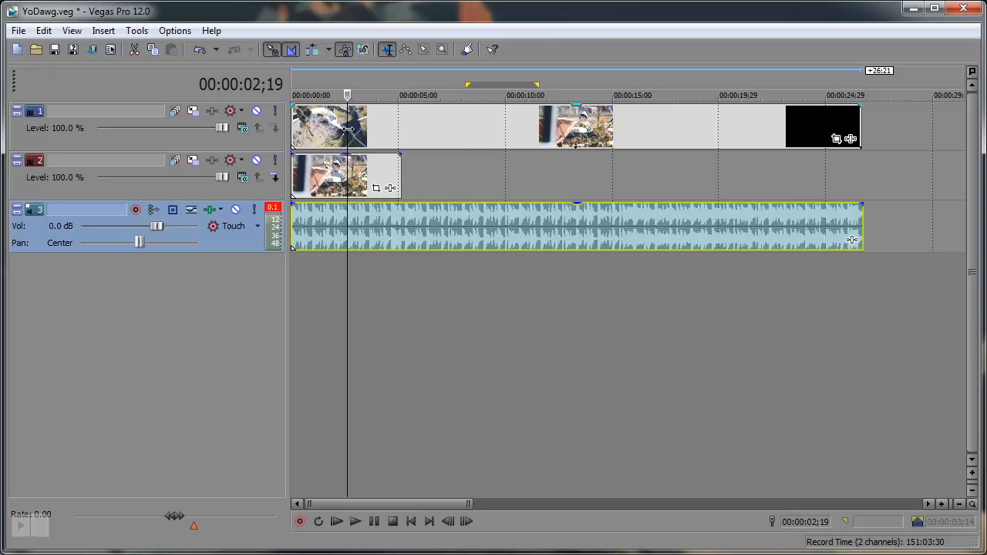
pyautogui.scroll(8, 347, 129)
pyautogui.scroll(4, 598, 154)
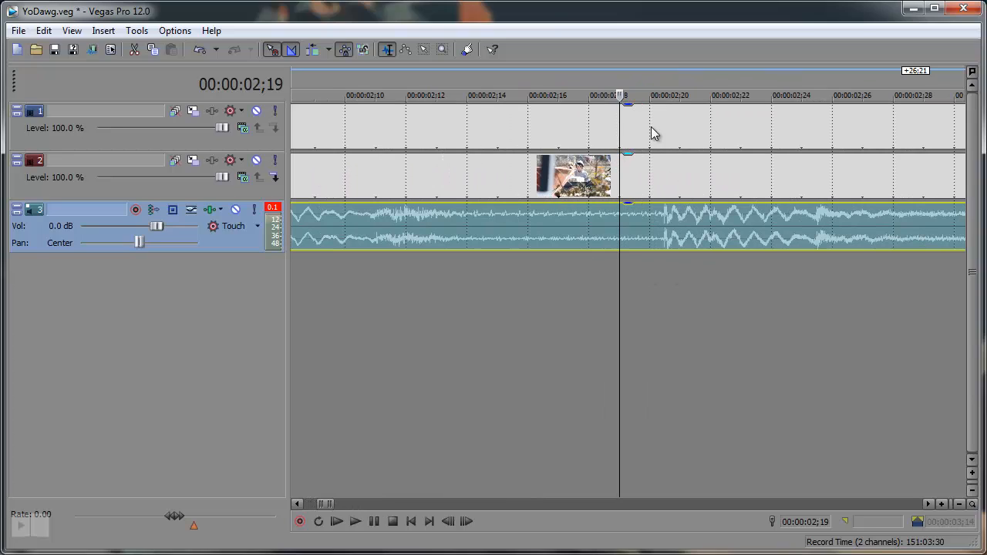
pyautogui.click(650, 88)
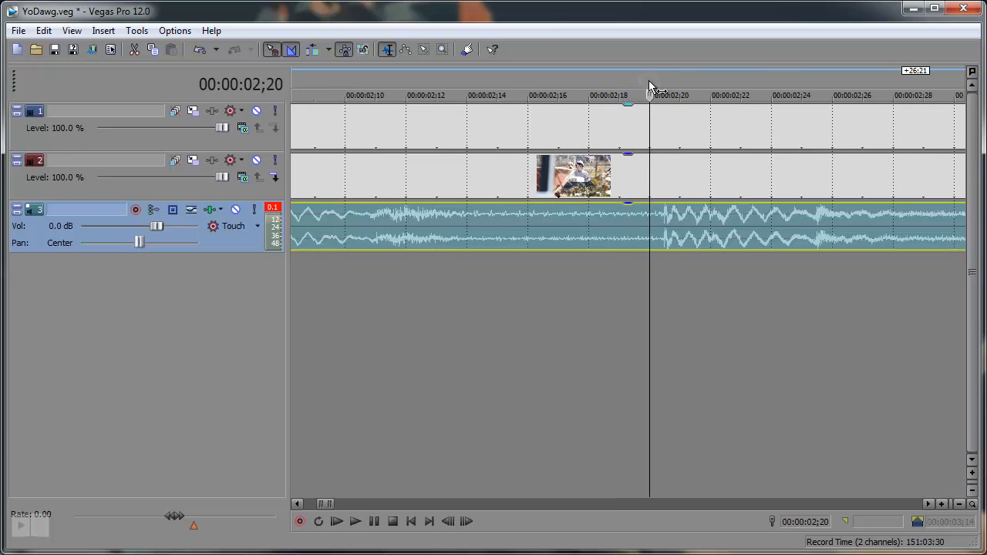
# - Play short passages of the music around 00:00:02;20 to pinpoint the frame where the beat hits
pyautogui.press('space')
pyautogui.press('space')
pyautogui.click(360, 81)
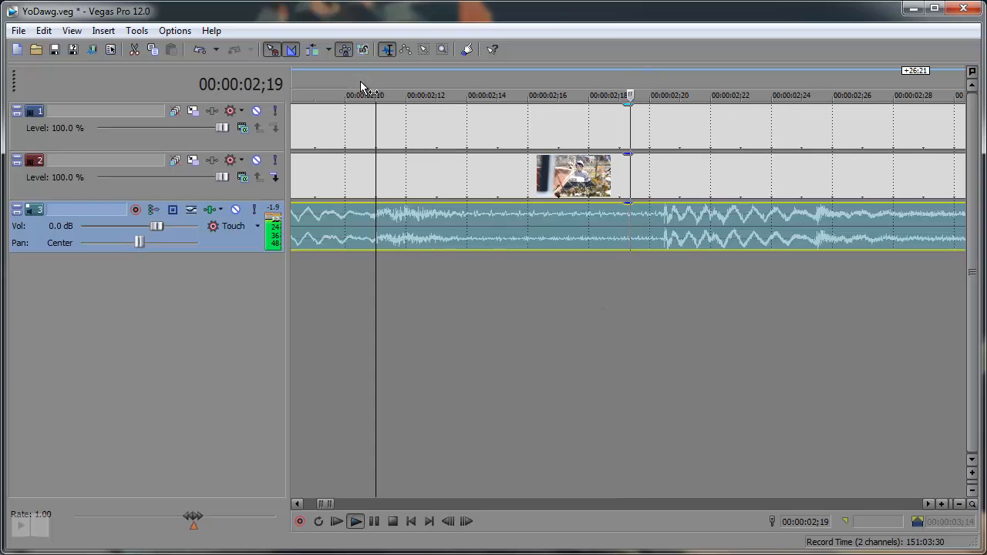
pyautogui.click(656, 84)
pyautogui.press('space')
pyautogui.press('space')
pyautogui.press('space')
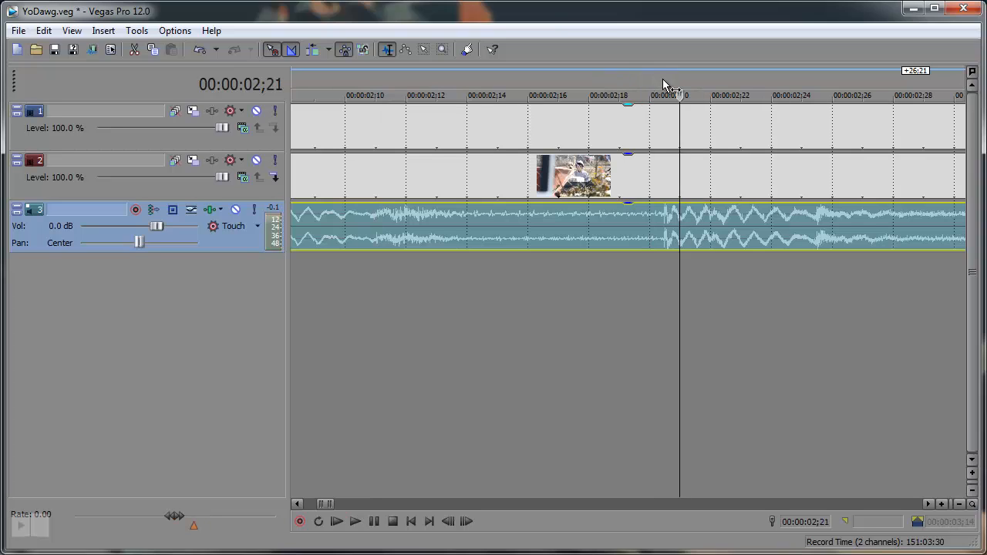
pyautogui.press('space')
pyautogui.press('space')
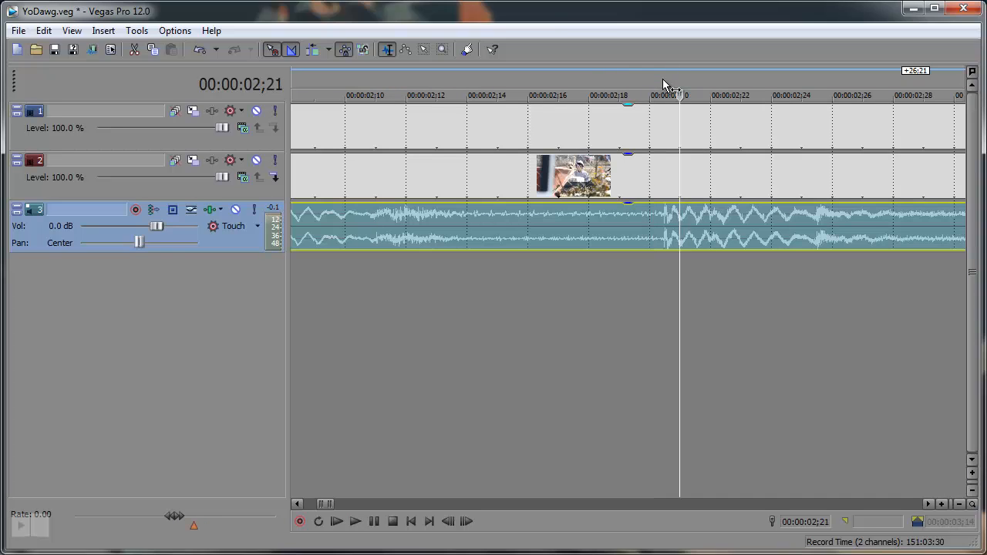
pyautogui.press('space')
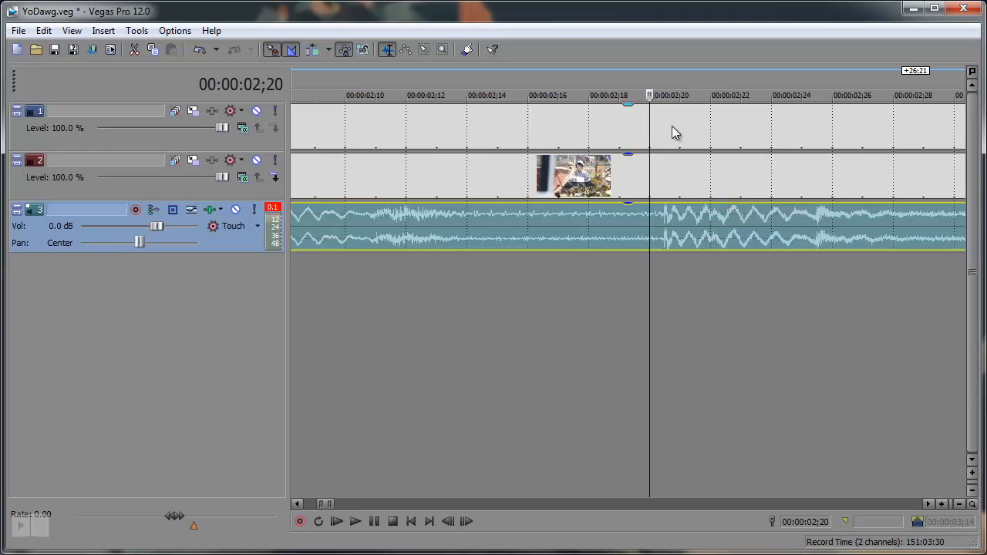
# - Delete the one-frame section of the Dawg clip on track 1 between 00:00:02;20 and 00:00:02;21
pyautogui.click(652, 127)
pyautogui.moveTo(650, 74); pyautogui.dragTo(679, 77)
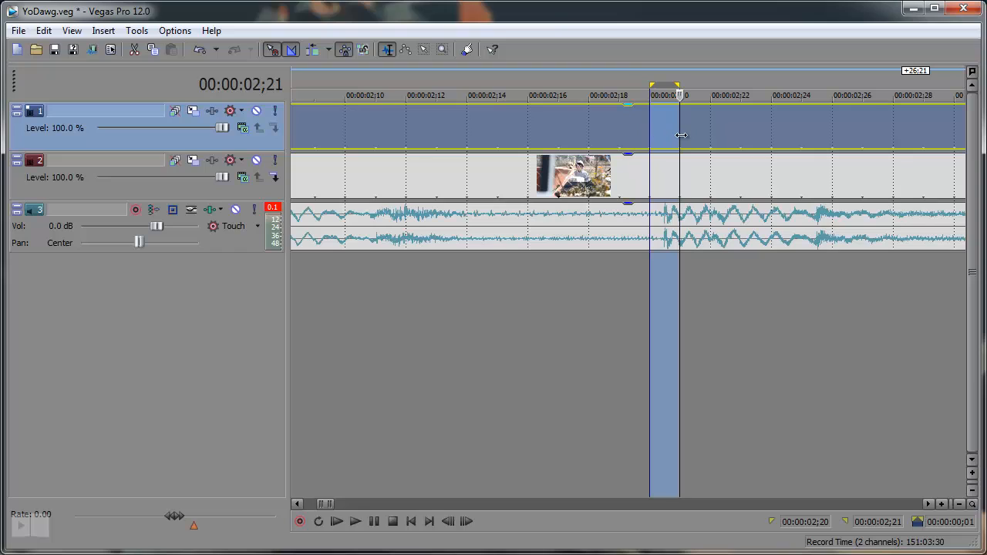
pyautogui.press('Delete')
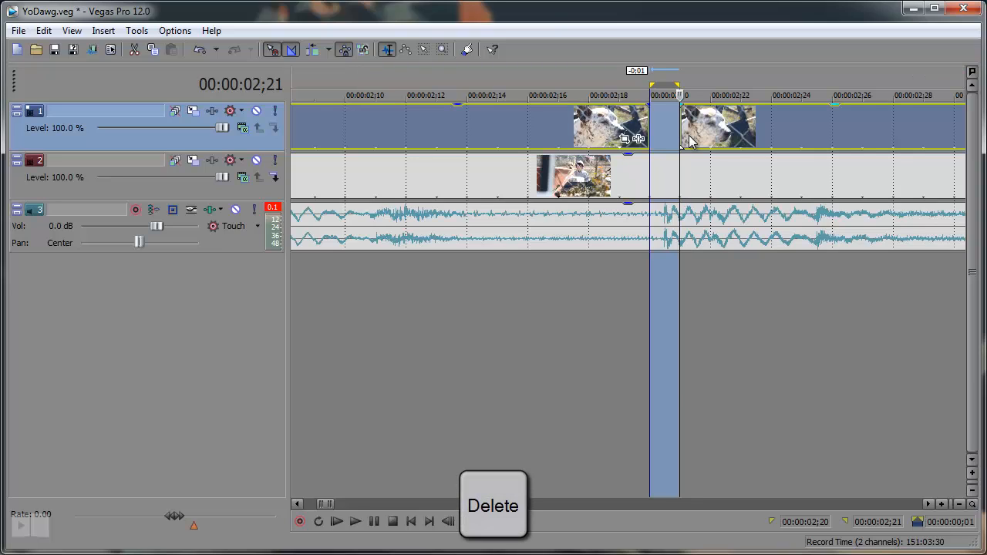
# - Restore the preview and step through the frames around the gap at 00:00:02;20 to check the flash of the lower clip
pyautogui.click(655, 74)
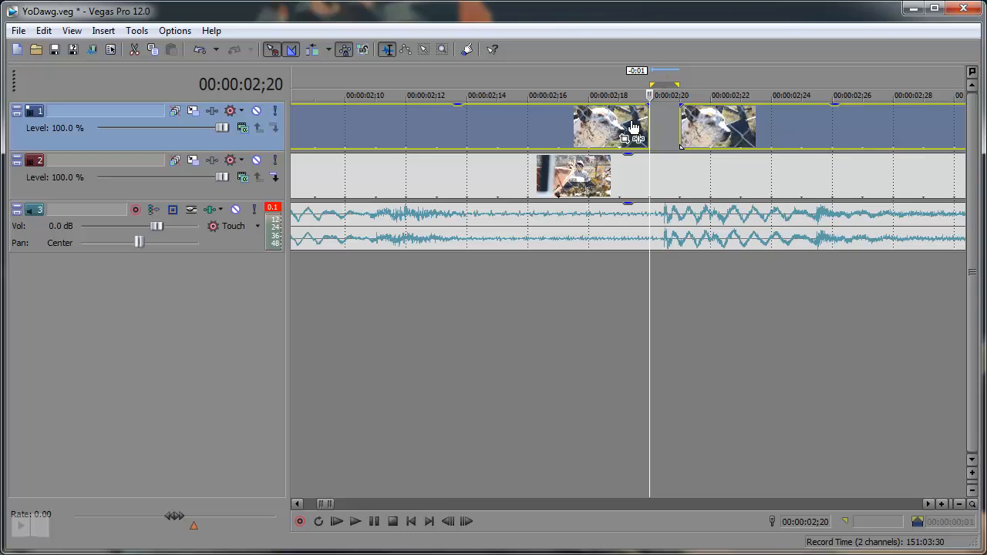
pyautogui.press('F11')
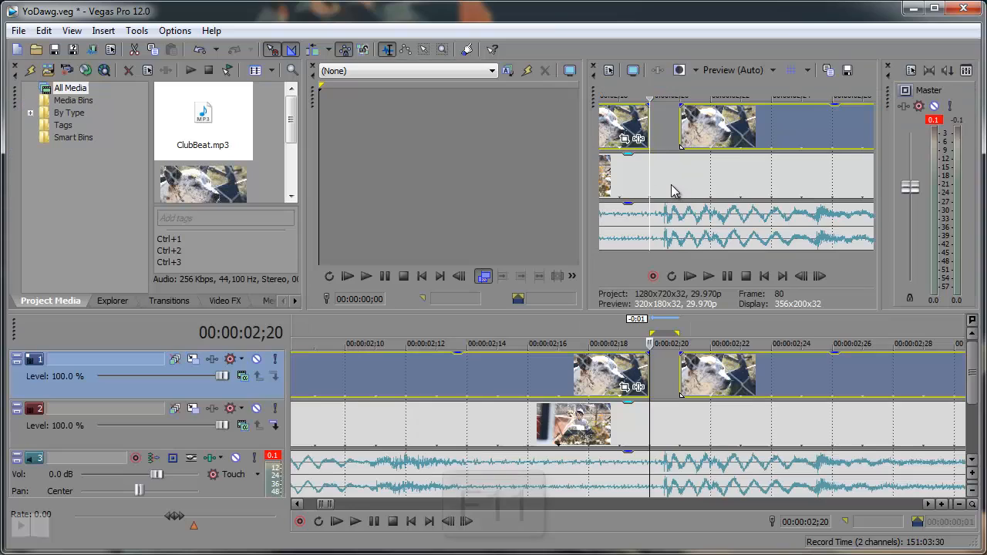
pyautogui.press('Left')
pyautogui.press('Right')
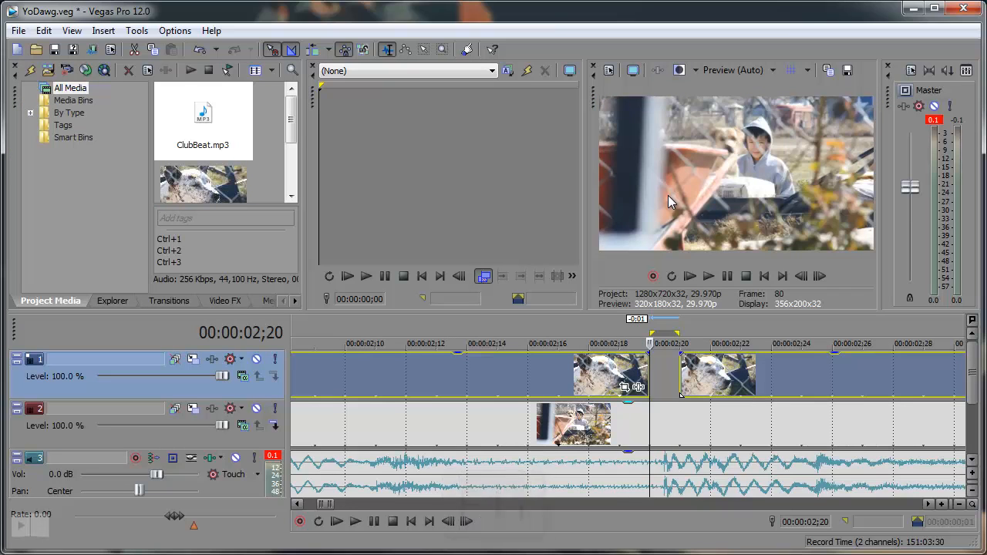
# - Maximize the timeline and play the music from 00:00:02;20 to hear the beats after the gap
pyautogui.press('F11')
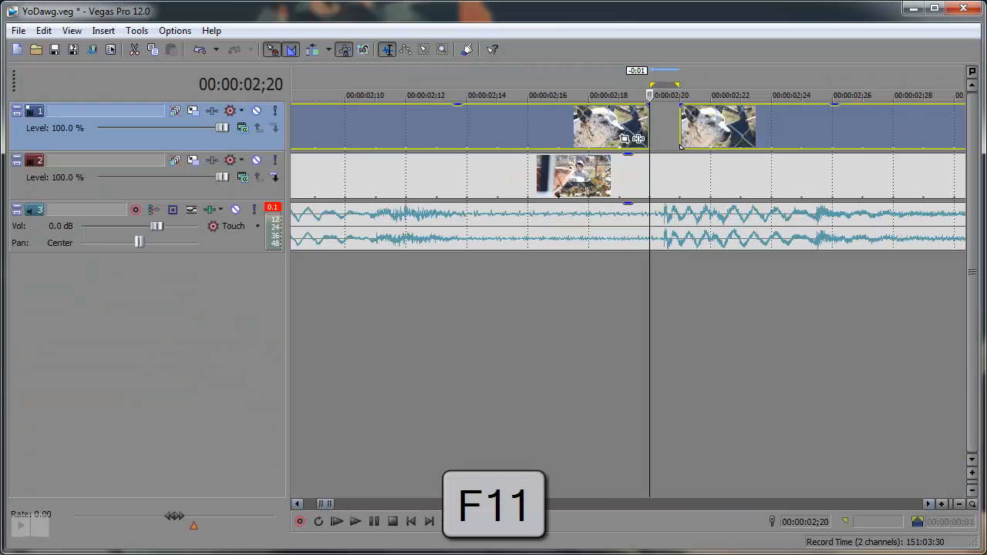
pyautogui.click(928, 503)
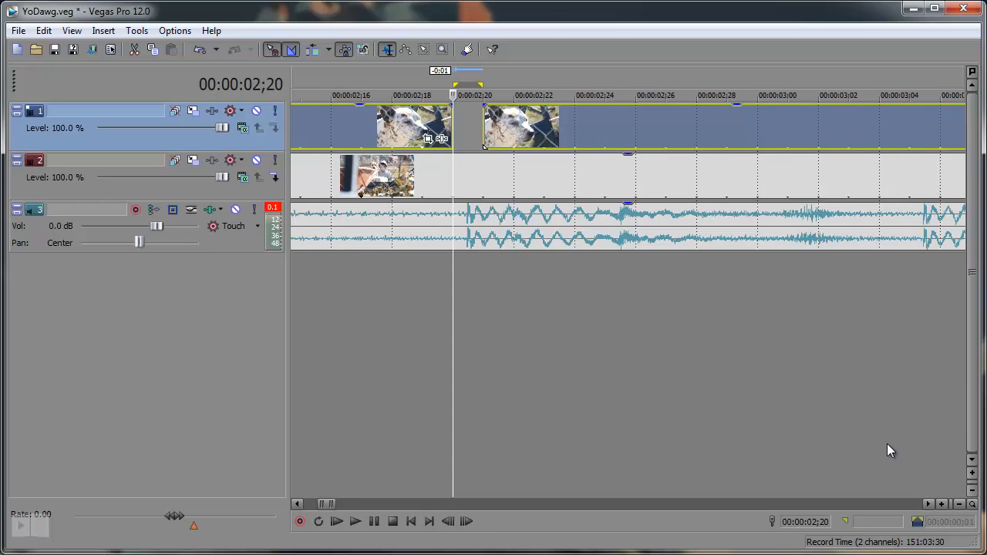
pyautogui.press('space')
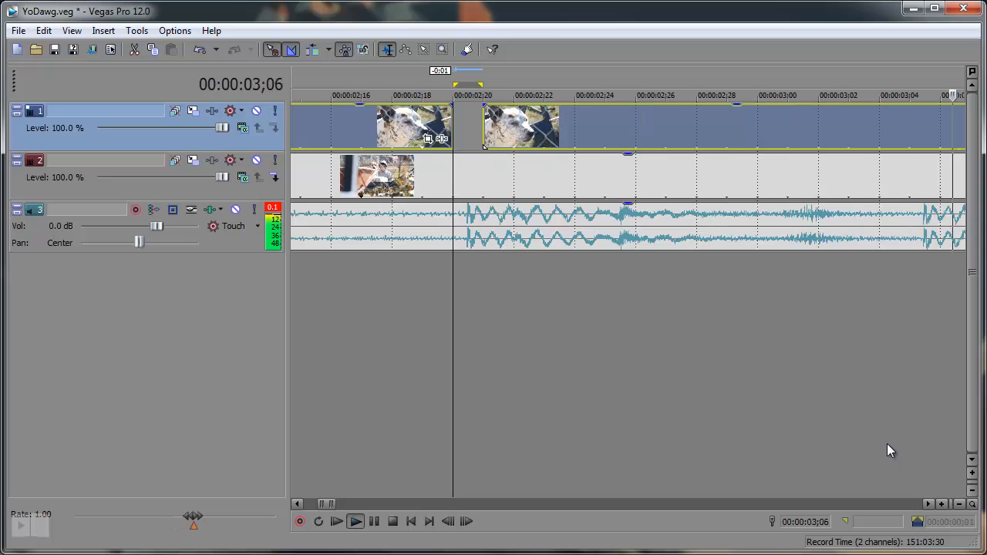
pyautogui.press('space')
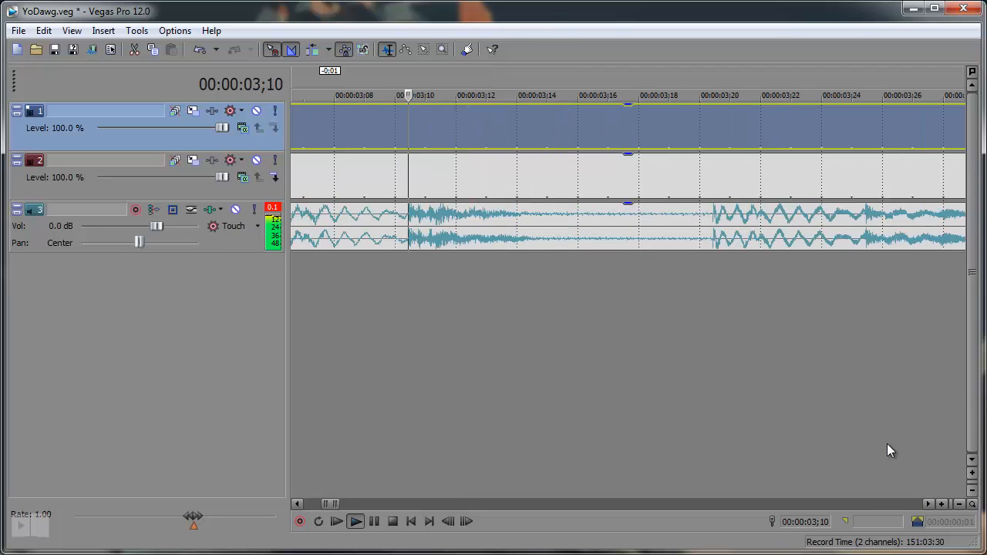
pyautogui.press('space')
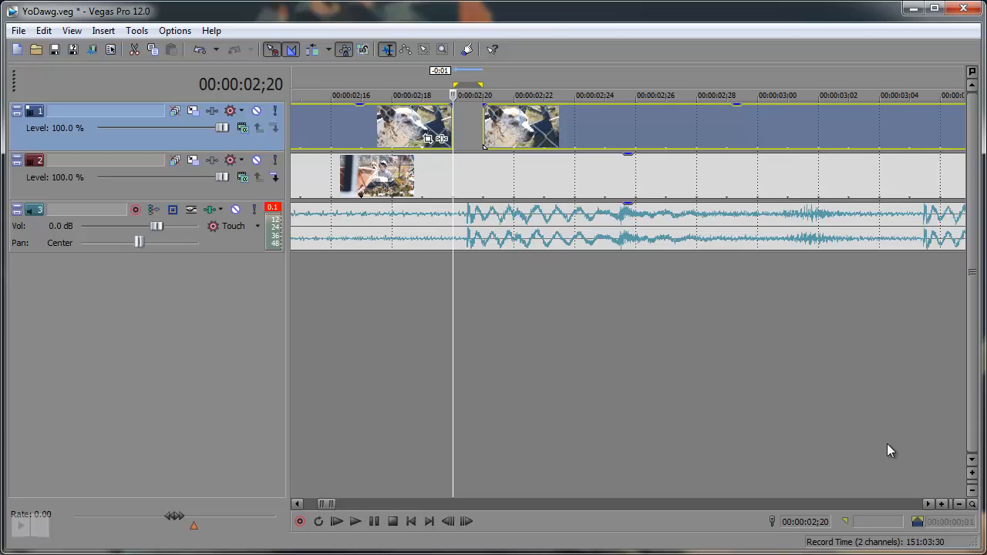
# - Shuttle playback forward and backward at varying speeds around 00:00:02;20 to locate the next beat
pyautogui.press('j')
pyautogui.press('k')
pyautogui.press('l')
pyautogui.press('l')
pyautogui.press('j')
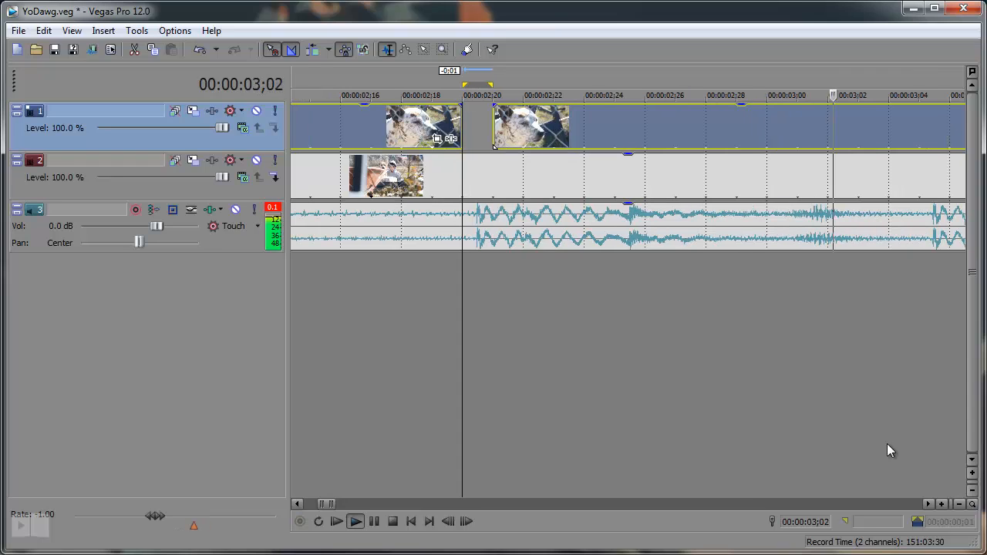
pyautogui.press('k')
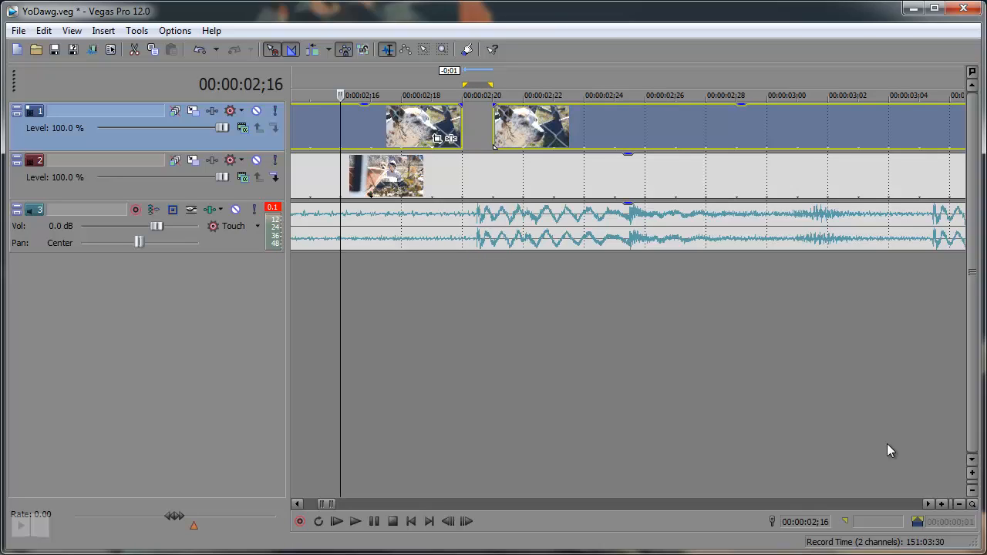
pyautogui.press('l')
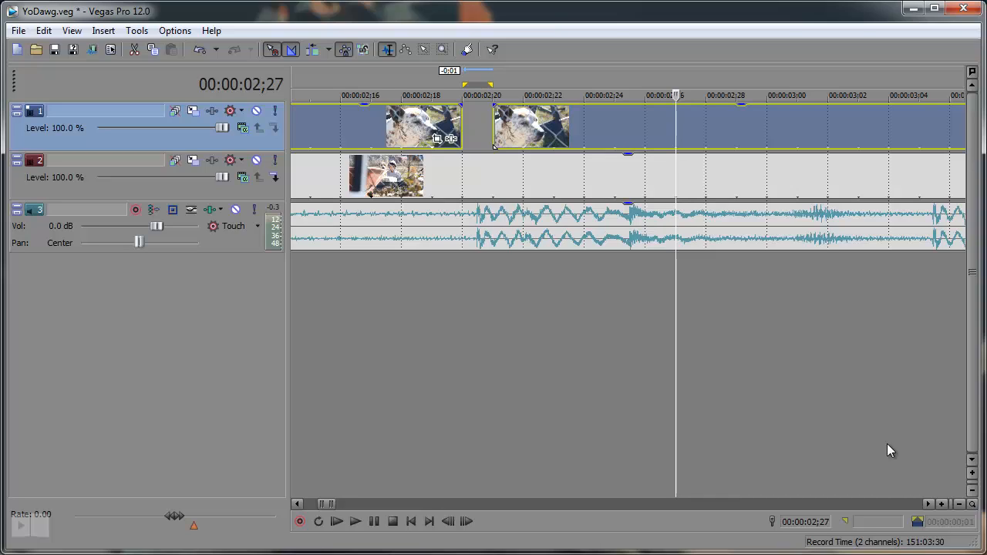
pyautogui.press('j')
pyautogui.press('k')
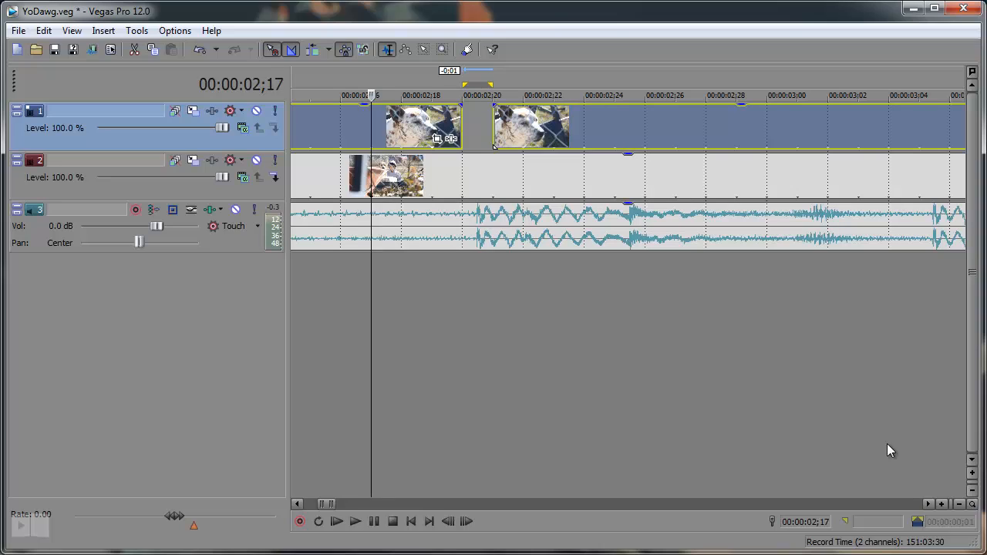
pyautogui.press('l')
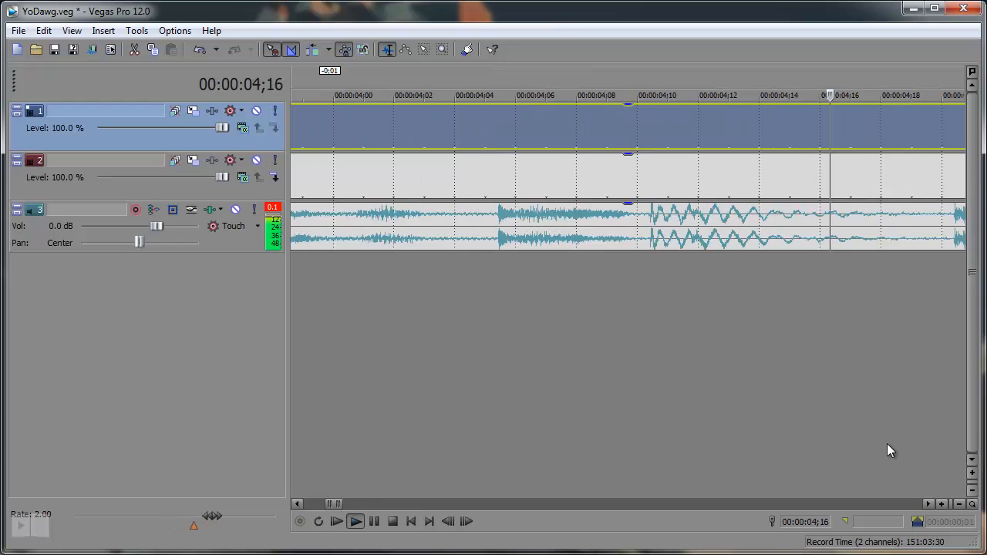
pyautogui.press('j')
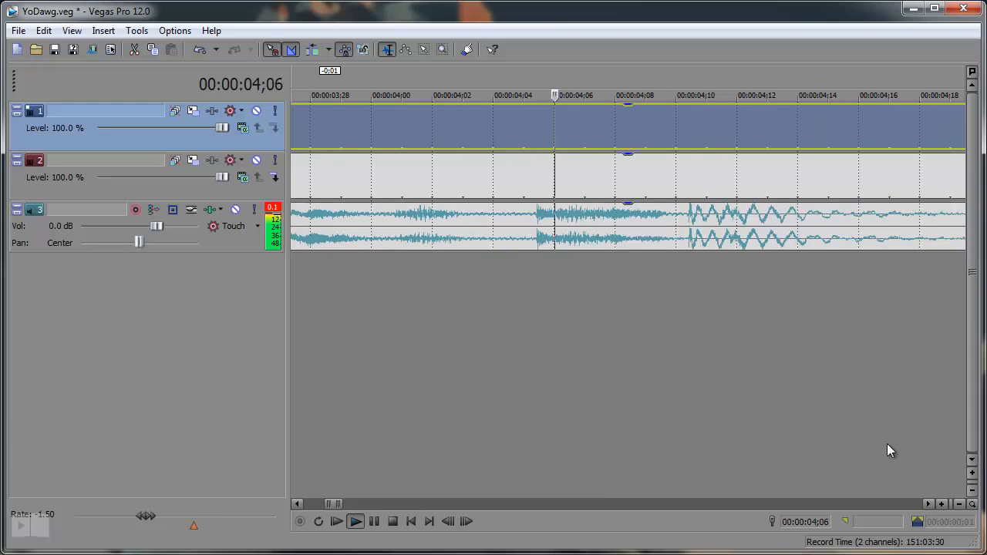
pyautogui.press('k')
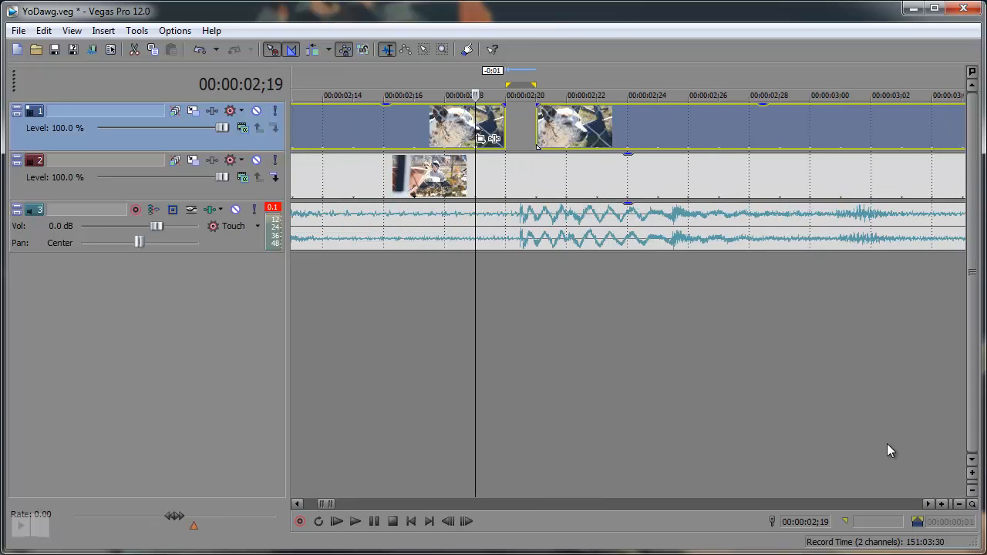
pyautogui.press('l')
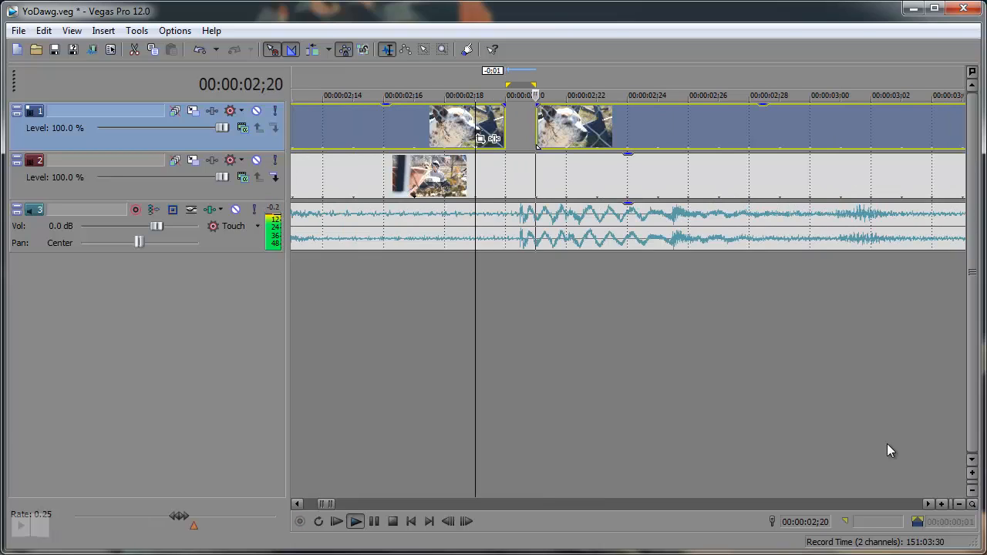
pyautogui.press('j')
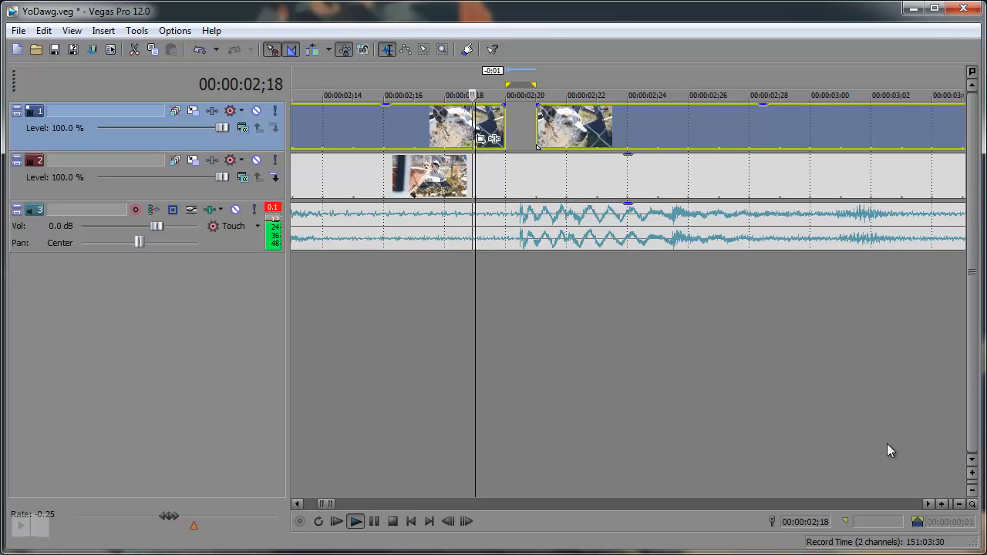
pyautogui.press('l')
pyautogui.press('j')
pyautogui.press('l')
pyautogui.press('j')
pyautogui.press('k')
pyautogui.press('space')
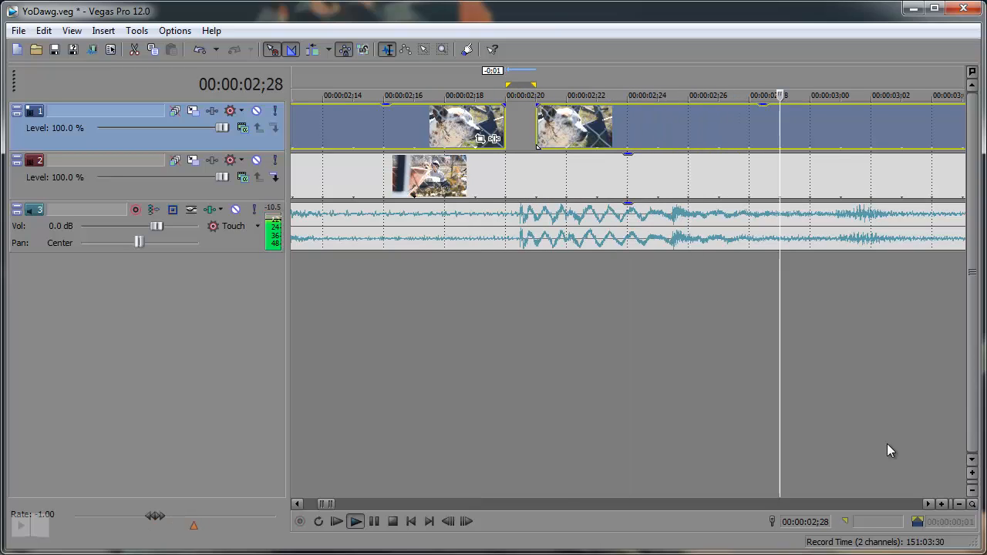
pyautogui.press('space')
# - Delete the one-frame section of the Dawg clip on track 1 between 00:00:02;25 and 00:00:02;26
pyautogui.press('Down')
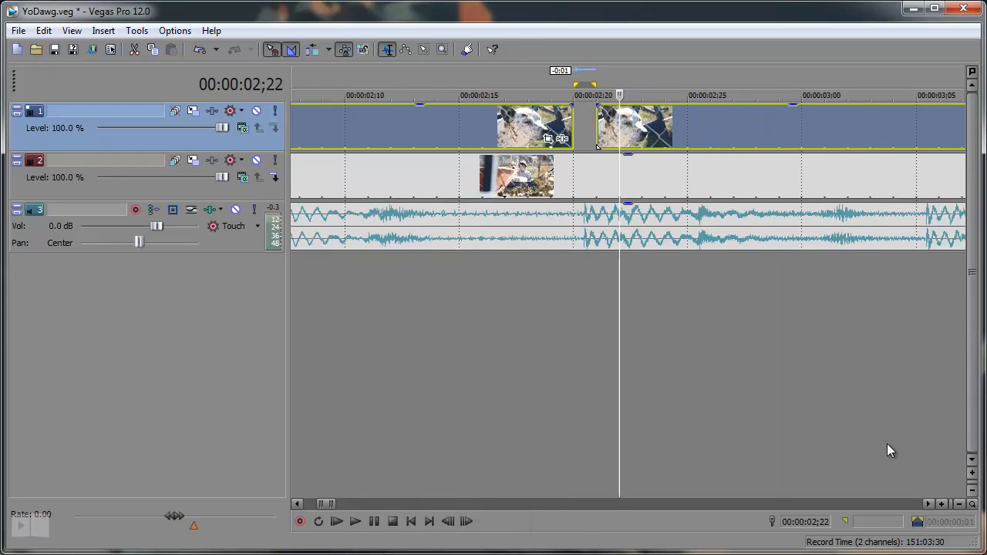
pyautogui.press('Up')
pyautogui.press('Right')
pyautogui.press('Right')
pyautogui.press('Right')
pyautogui.press('Right')
pyautogui.press('Left')
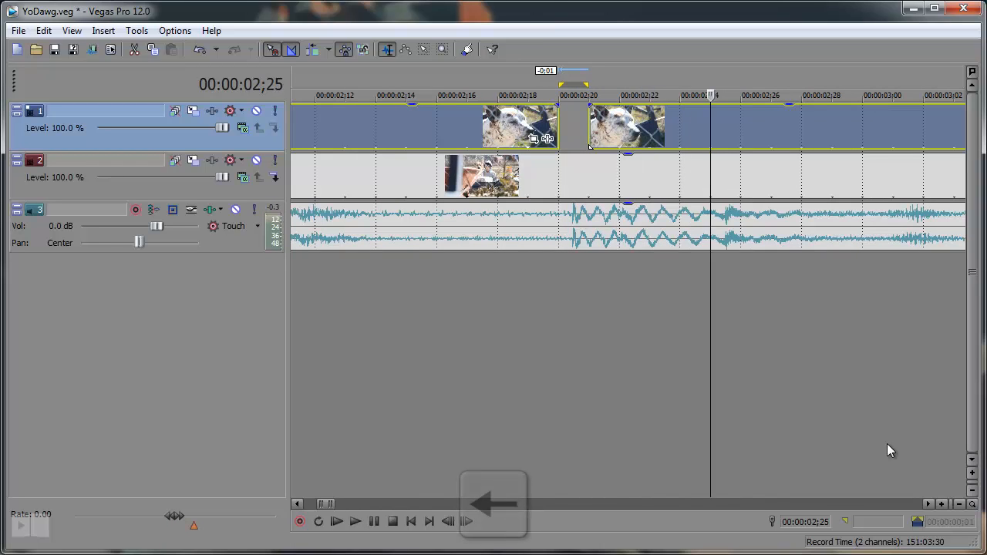
pyautogui.press('Left')
pyautogui.press('Left')
pyautogui.press('Left')
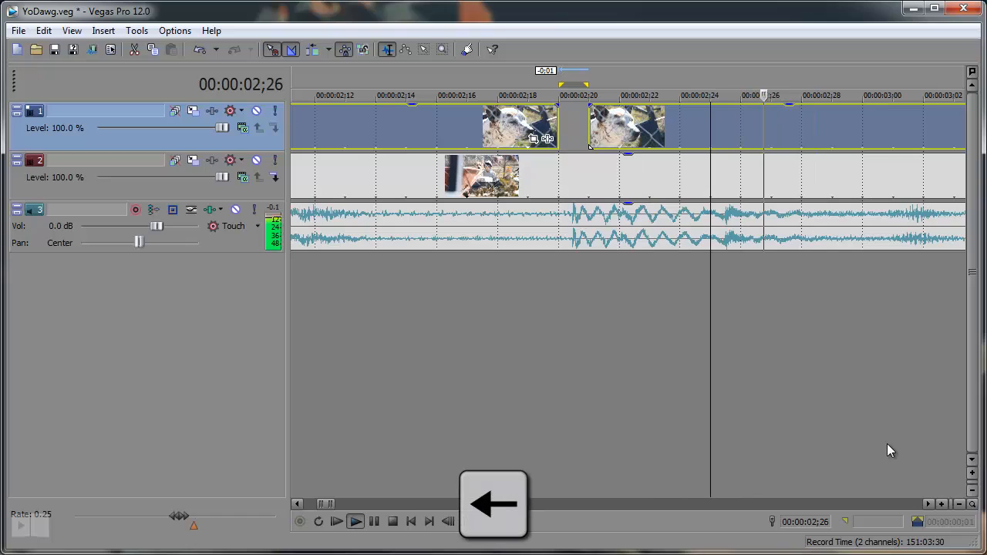
pyautogui.press('Left')
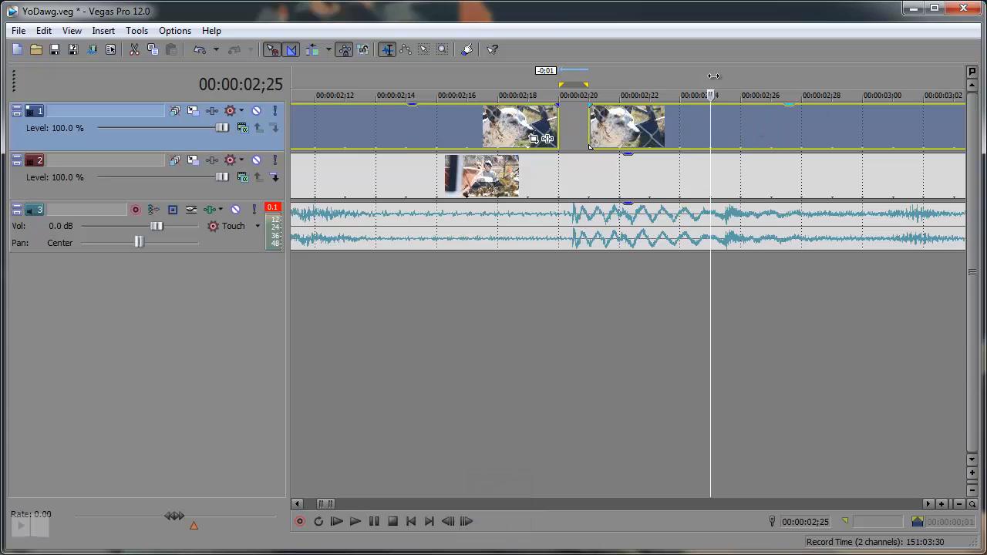
pyautogui.moveTo(711, 80); pyautogui.dragTo(728, 80)
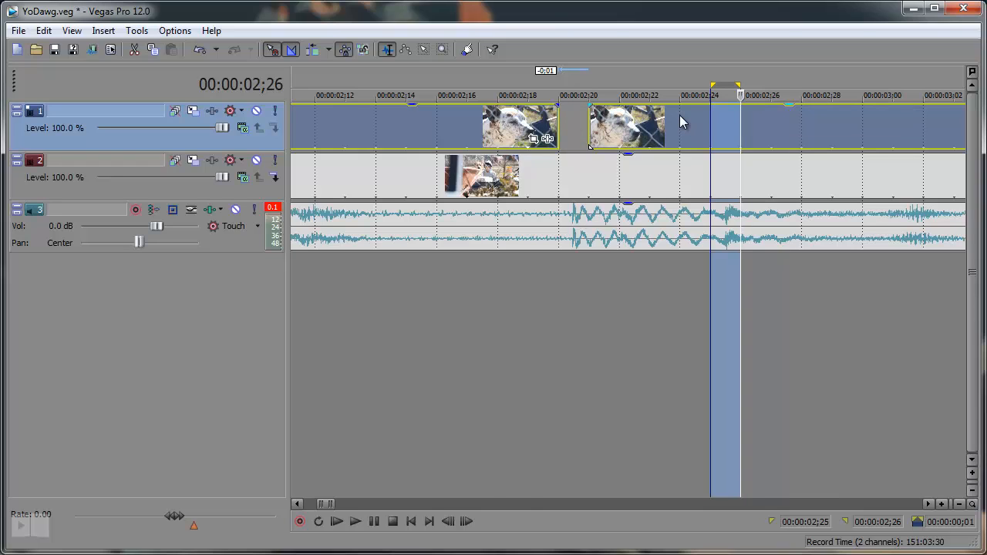
pyautogui.press('Delete')
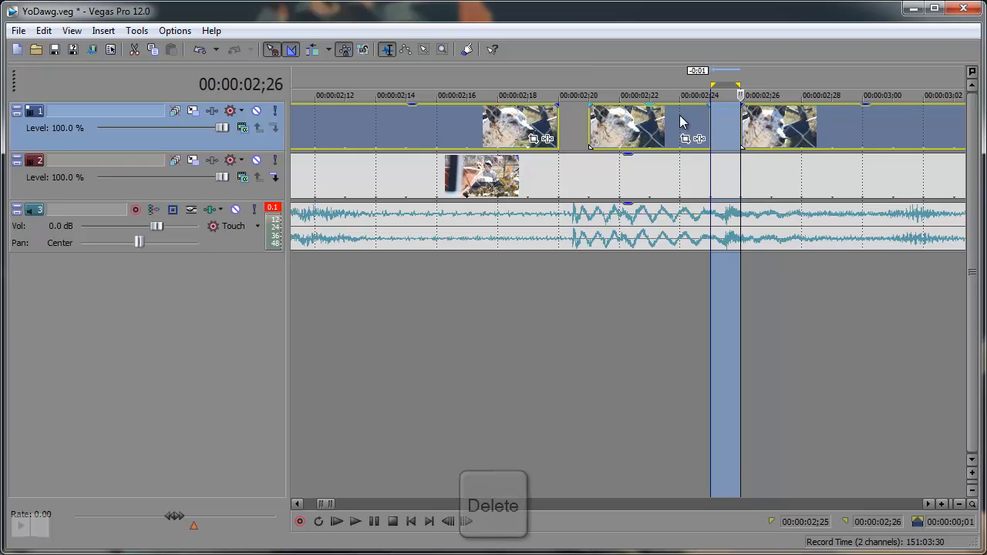
# - Play and shuttle the music from 00:00:02;26 onward to find the next beat, stopping just before its waveform peak
pyautogui.click(928, 504)
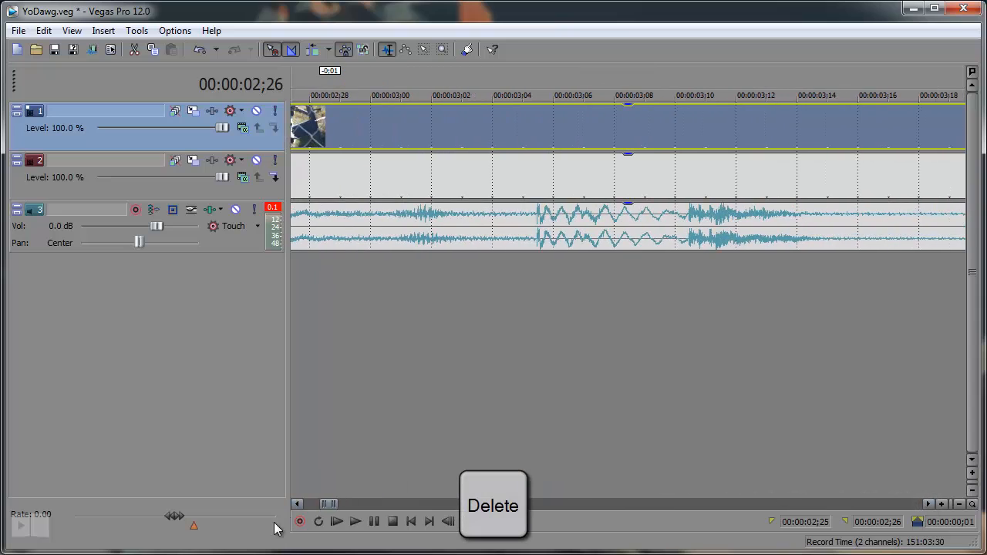
pyautogui.click(296, 504)
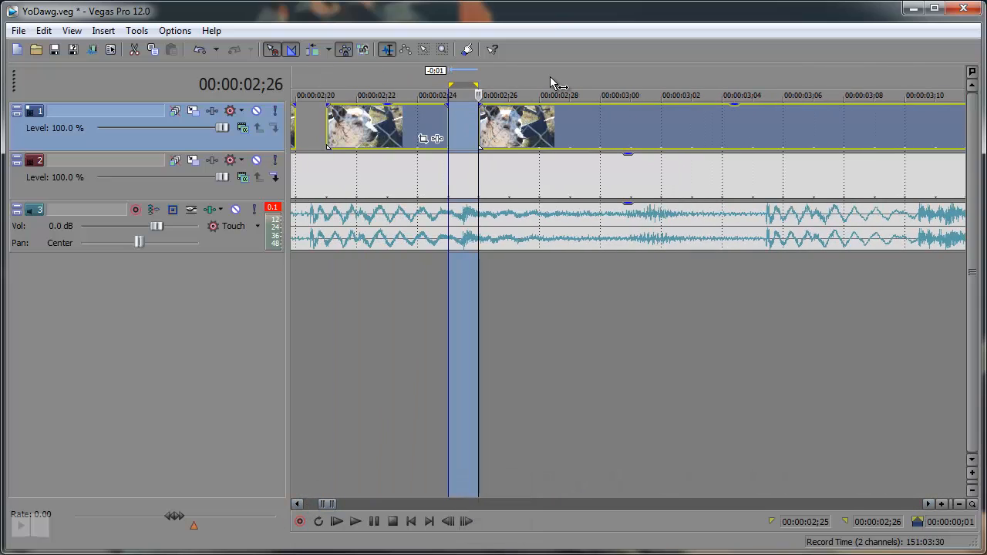
pyautogui.press('space')
pyautogui.click(487, 86)
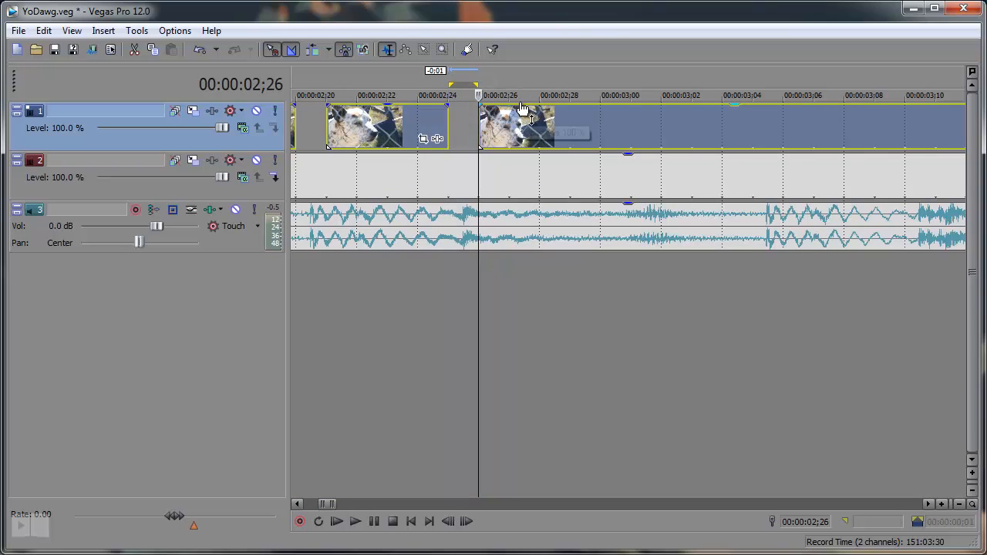
pyautogui.press('space')
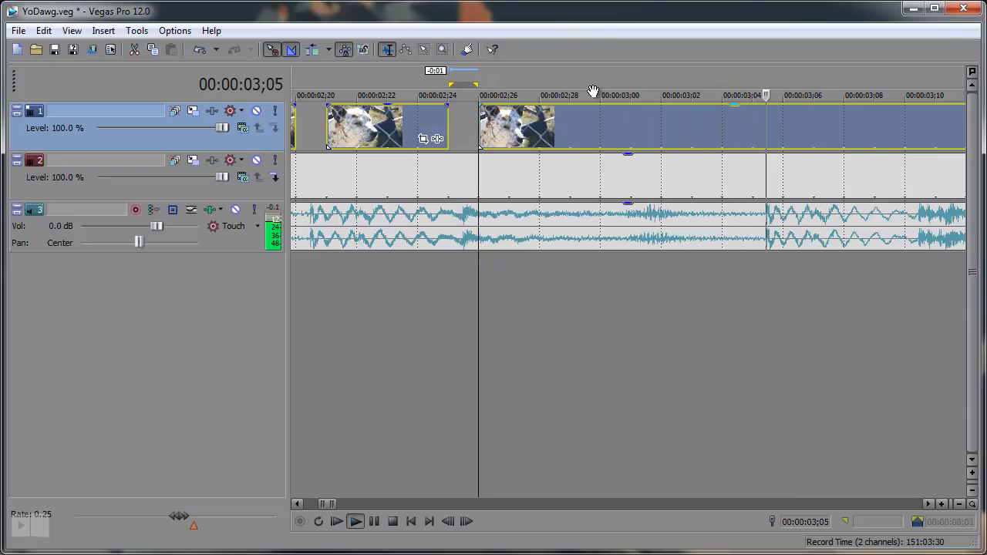
pyautogui.press('space')
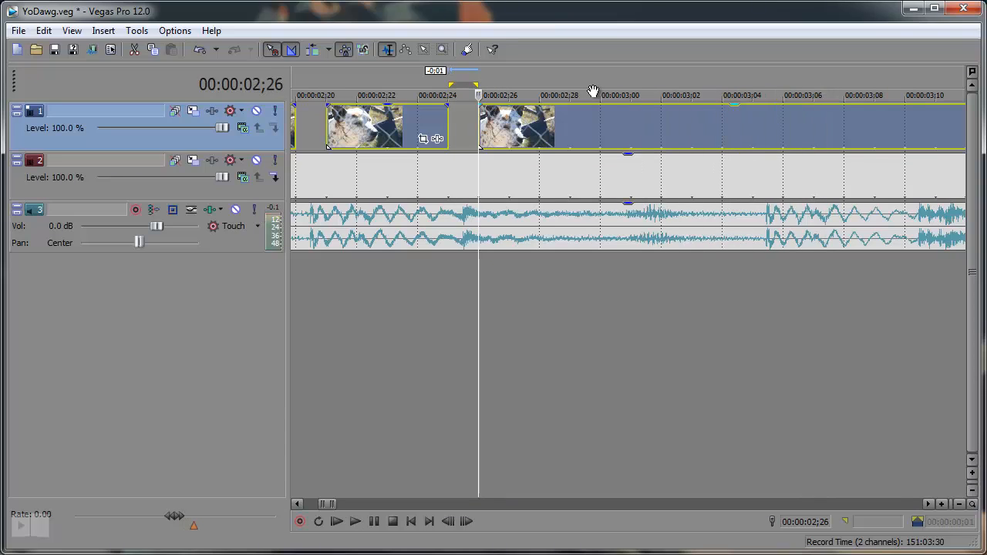
pyautogui.press('space')
pyautogui.press('Return')
pyautogui.press('Left')
pyautogui.press('j')
pyautogui.press('l')
pyautogui.press('j')
pyautogui.press('k')
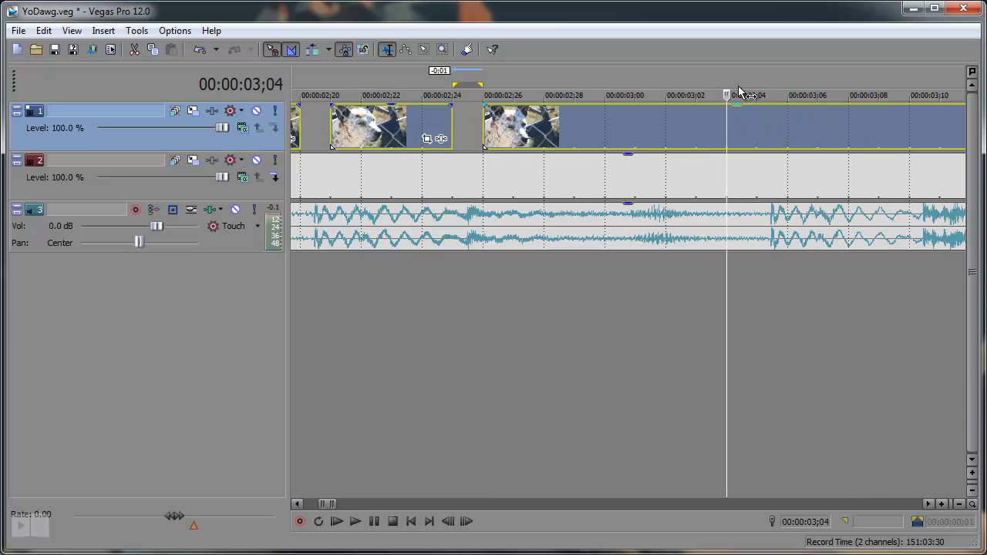
# - Delete the one-frame section of the Dawg clip on track 1 between 00:00:03;05 and 00:00:03;06
pyautogui.press('Right')
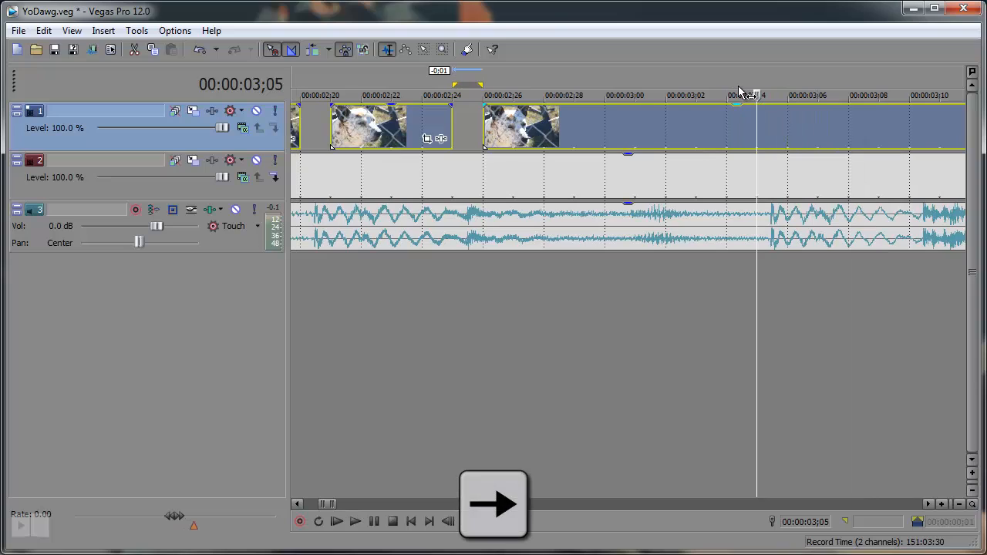
pyautogui.press('Right')
pyautogui.press('Left')
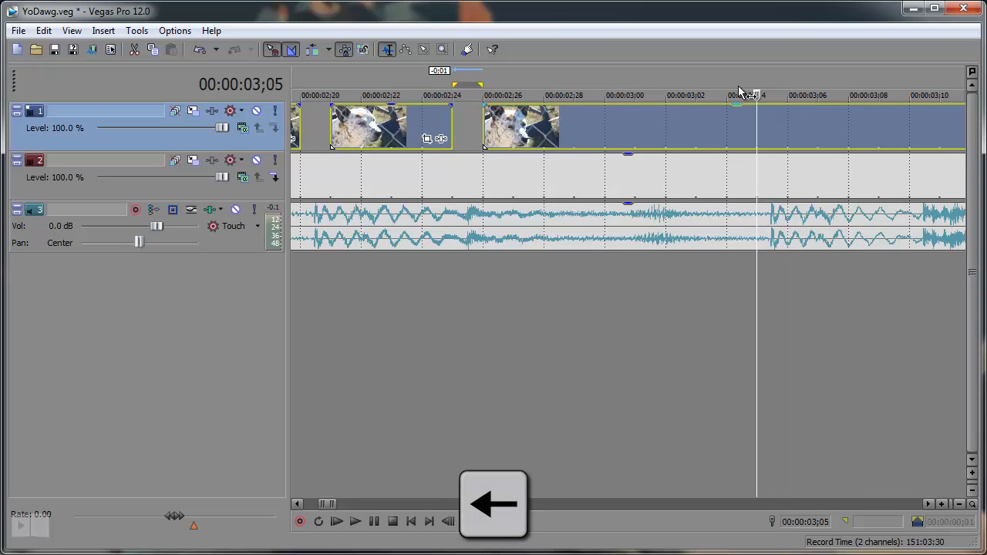
pyautogui.moveTo(765, 78); pyautogui.dragTo(785, 82)
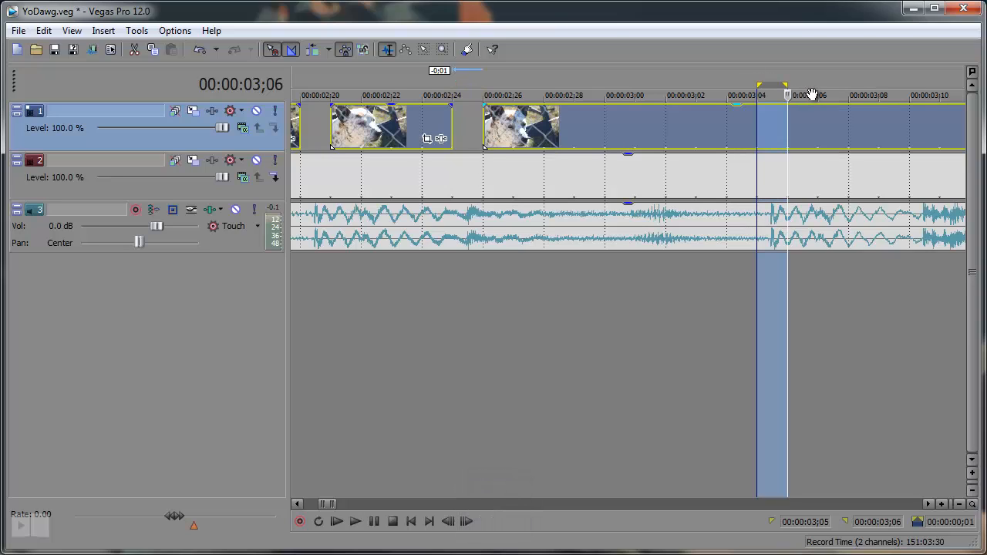
pyautogui.press('Delete')
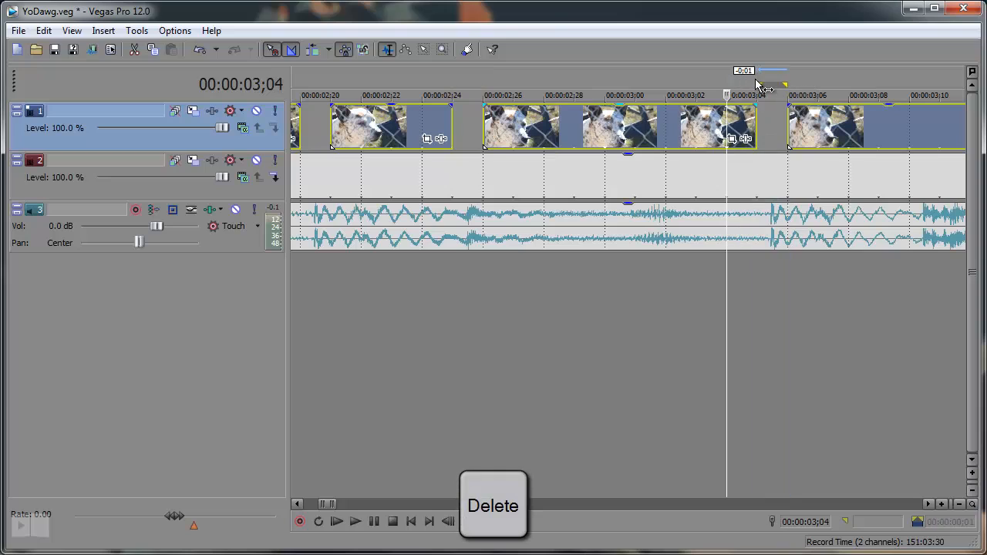
# - Turn off frame quantizing to try placing the cursor between frames near 00:00:03;05, and turn it back on
pyautogui.moveTo(776, 81); pyautogui.dragTo(756, 82)
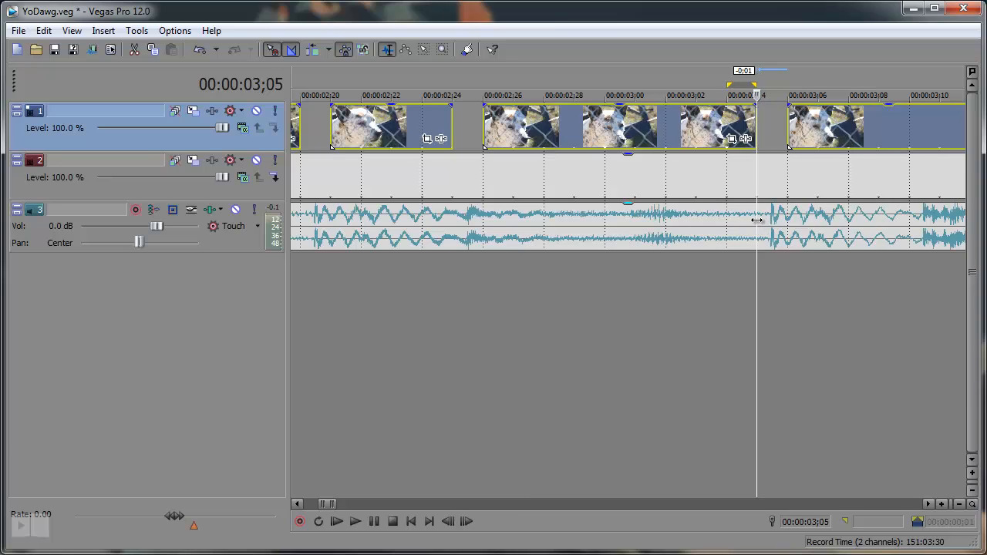
pyautogui.click(184, 31)
pyautogui.click(190, 49)
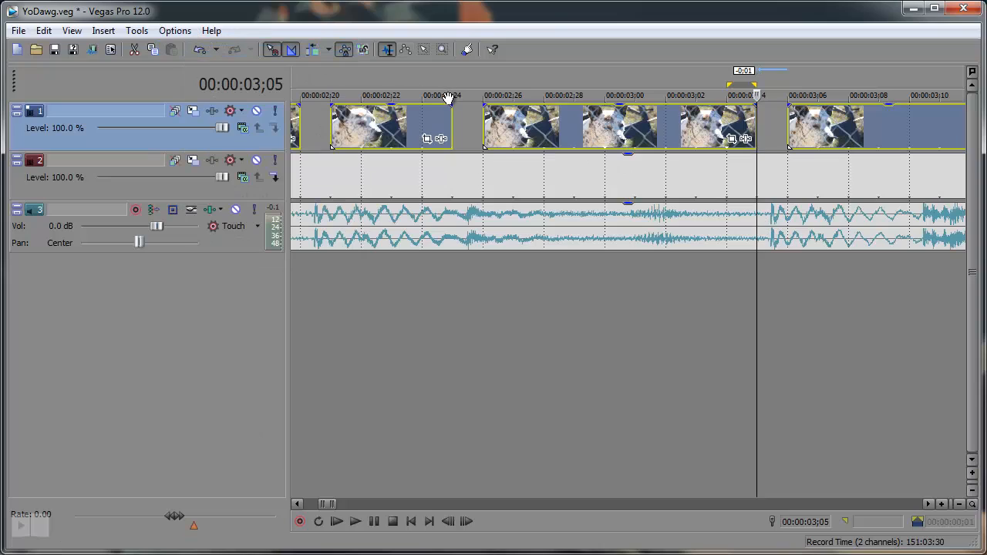
pyautogui.moveTo(763, 80); pyautogui.dragTo(775, 80)
pyautogui.click(772, 80)
pyautogui.click(769, 79)
pyautogui.click(763, 76)
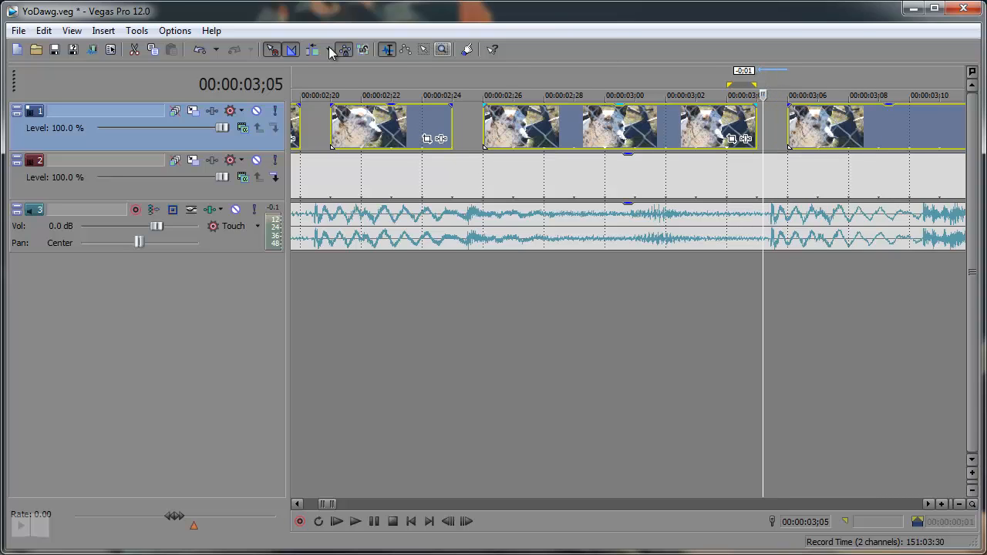
pyautogui.click(175, 31)
pyautogui.click(208, 44)
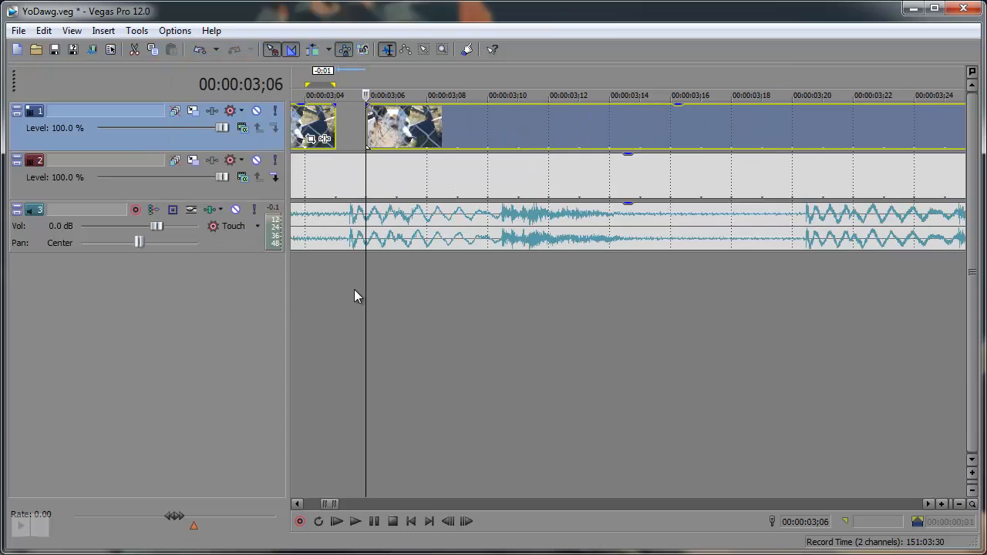
# - Shuttle through the music to the next beat and delete the one-frame section of the Dawg clip on track 1 between 00:00:03;10 and 00:00:03;11
pyautogui.press('l')
pyautogui.press('j')
pyautogui.press('l')
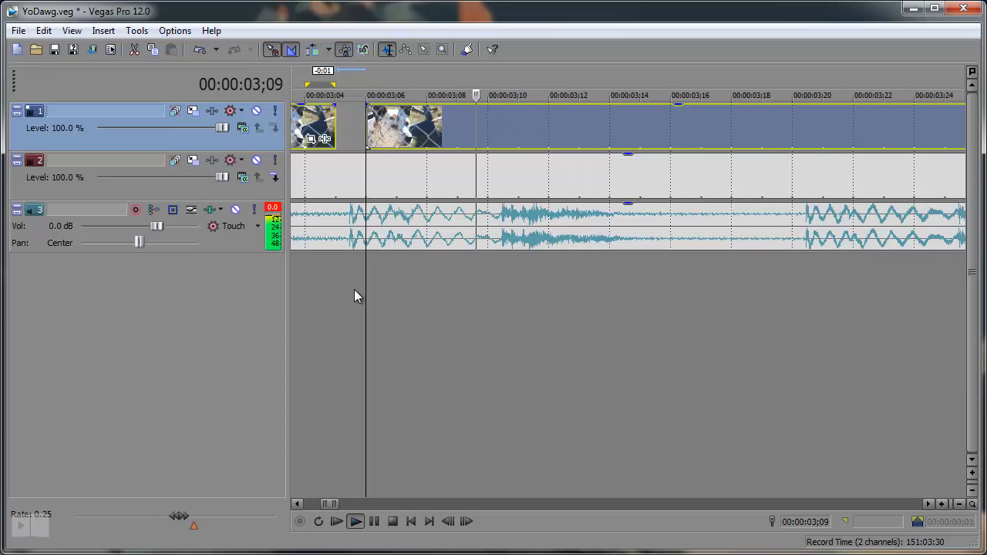
pyautogui.press('k')
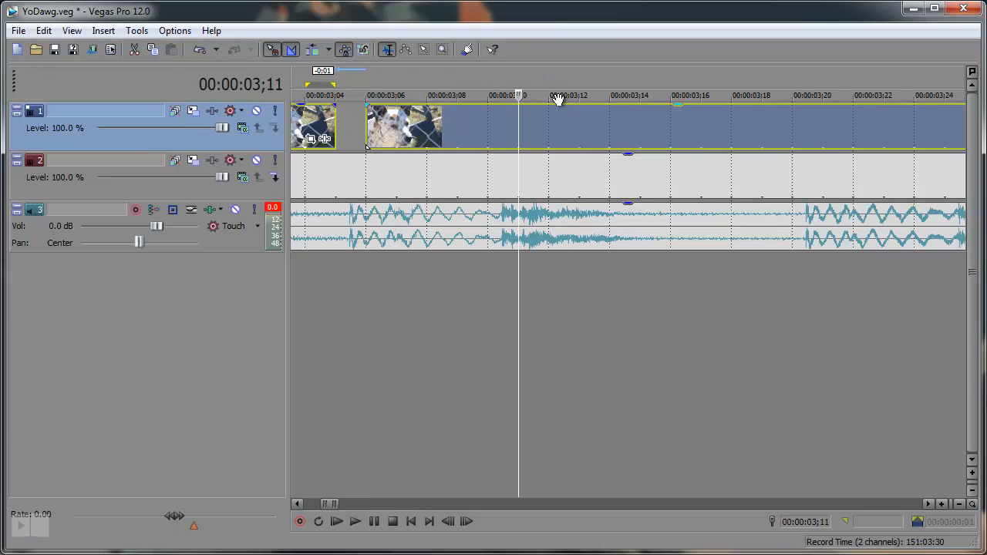
pyautogui.press('Left')
pyautogui.press('Right')
pyautogui.press('Left')
pyautogui.moveTo(493, 80); pyautogui.dragTo(509, 83)
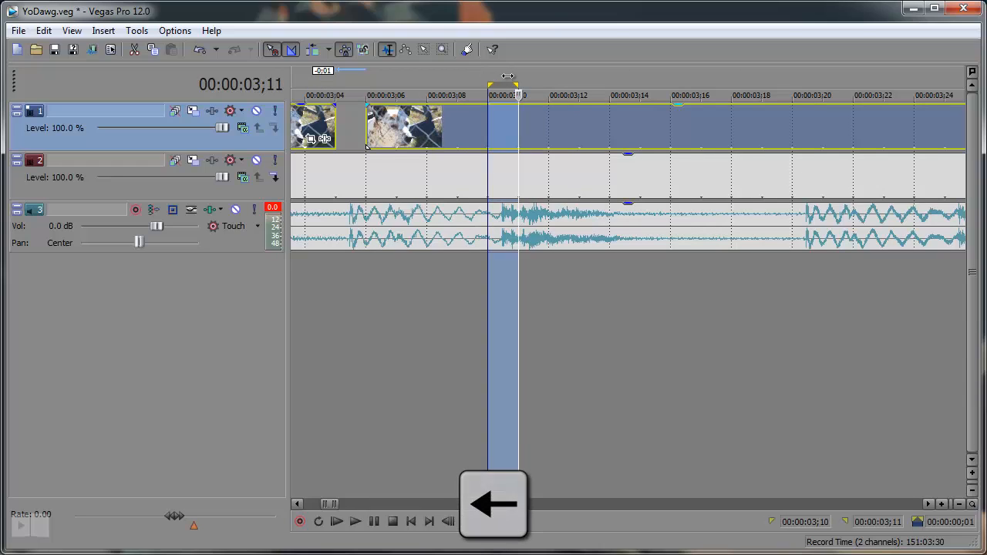
pyautogui.press('Delete')
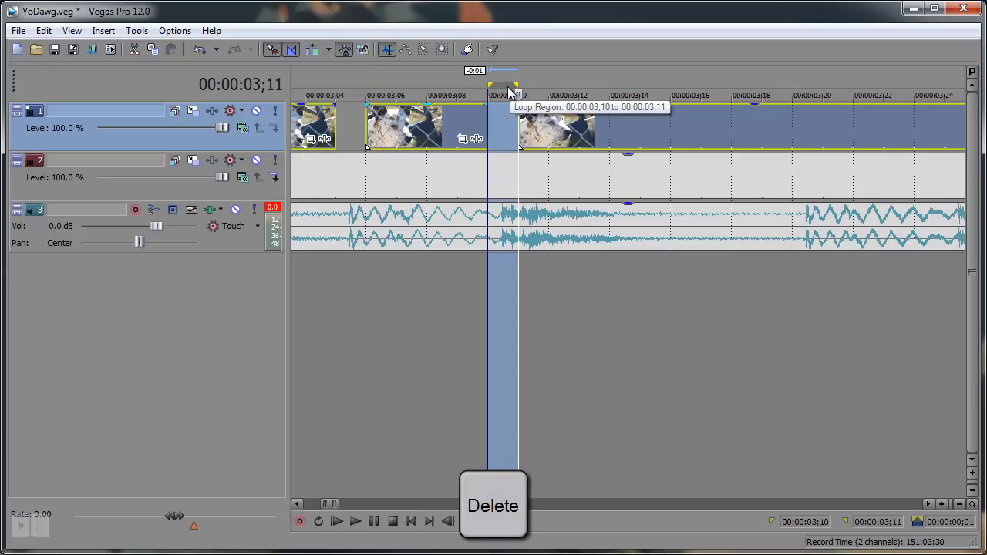
# - Delete the one-frame section of the Dawg clip on track 1 between 00:00:03;20 and 00:00:03;21
pyautogui.click(761, 82)
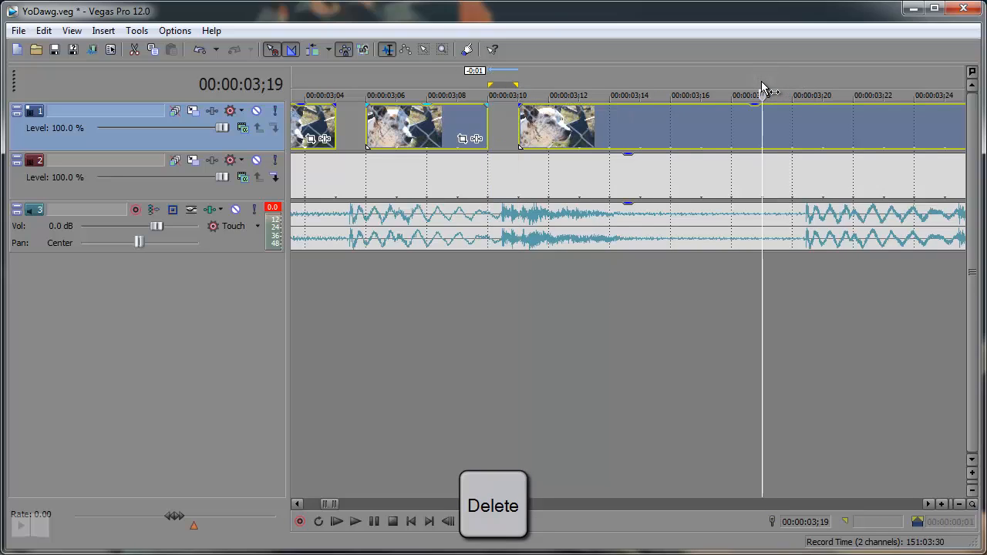
pyautogui.press('space')
pyautogui.press('Return')
pyautogui.press('Left')
pyautogui.press('Left')
pyautogui.press('Right')
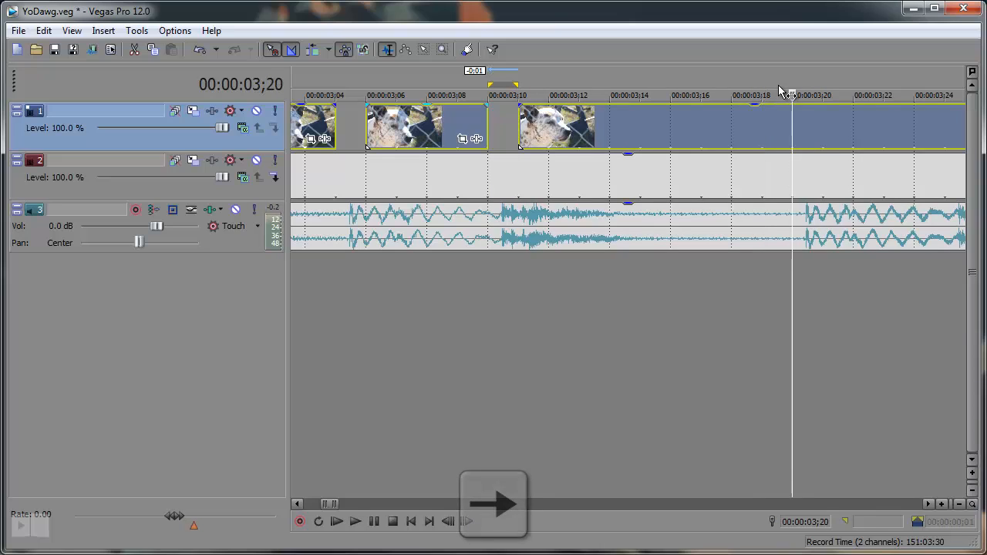
pyautogui.hotkey('shift', 'Right')
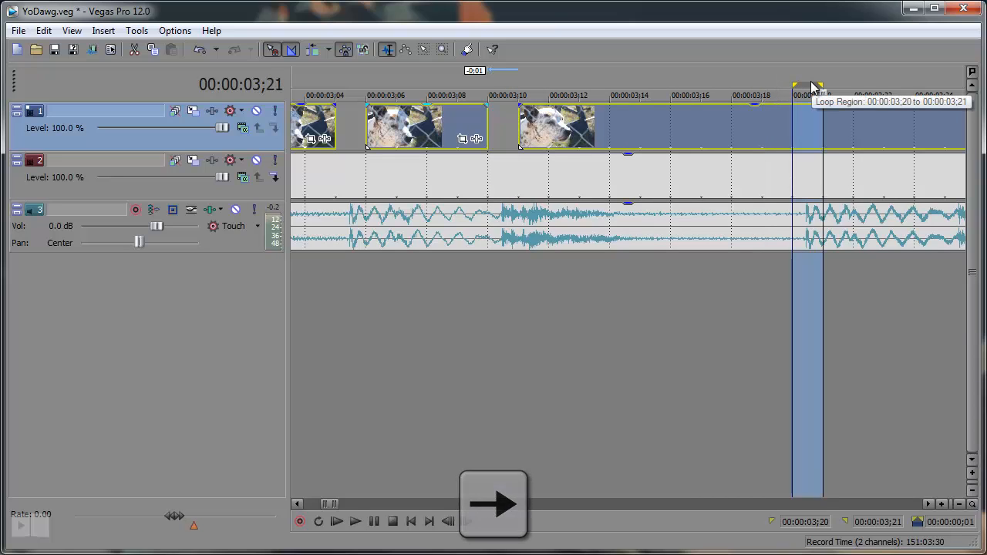
pyautogui.press('Delete')
# - Find the following beat by ear and delete the one-frame section of the Dawg clip on track 1 between 00:00:03;25 and 00:00:03;26
pyautogui.click(928, 505)
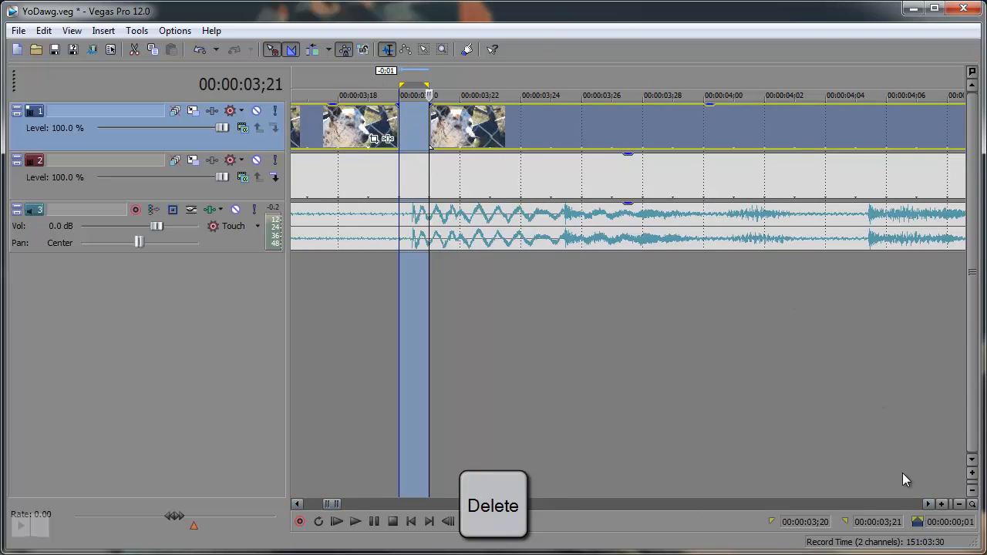
pyautogui.click(929, 505)
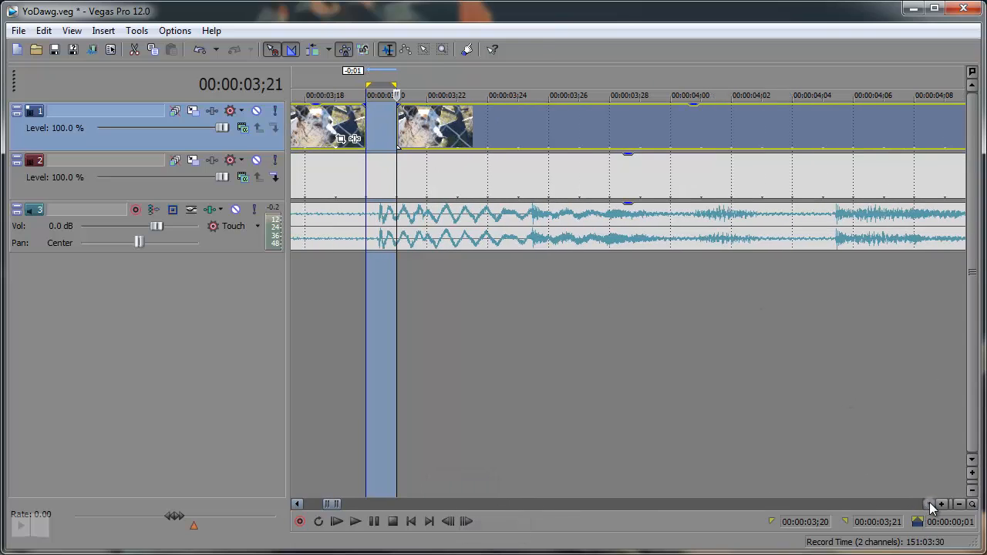
pyautogui.click(400, 78)
pyautogui.press('space')
pyautogui.press('j')
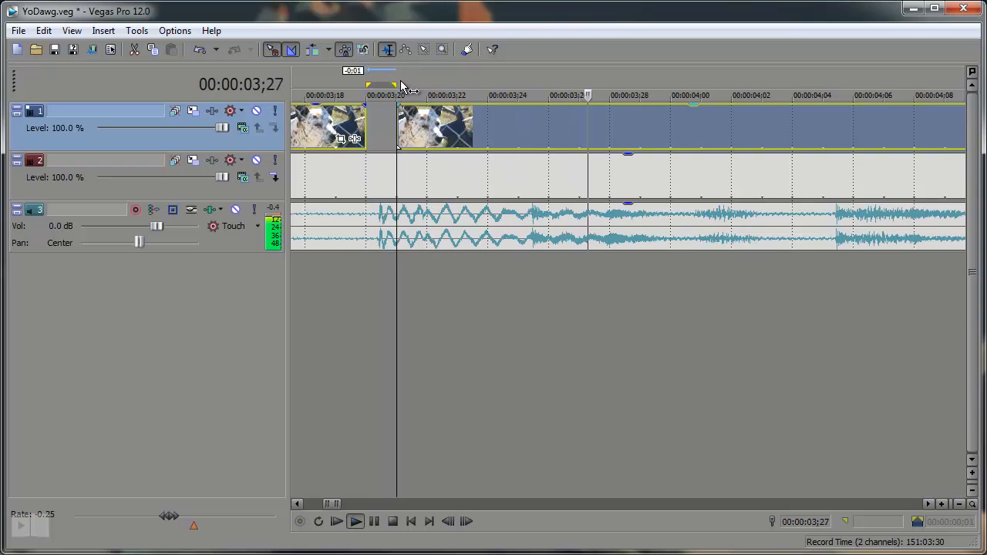
pyautogui.press('k')
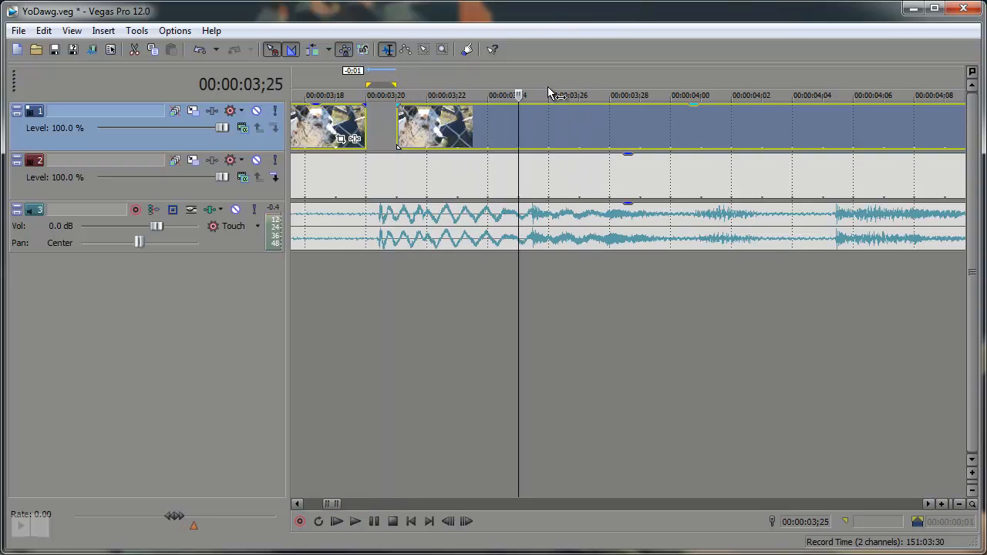
pyautogui.moveTo(521, 79); pyautogui.dragTo(548, 80)
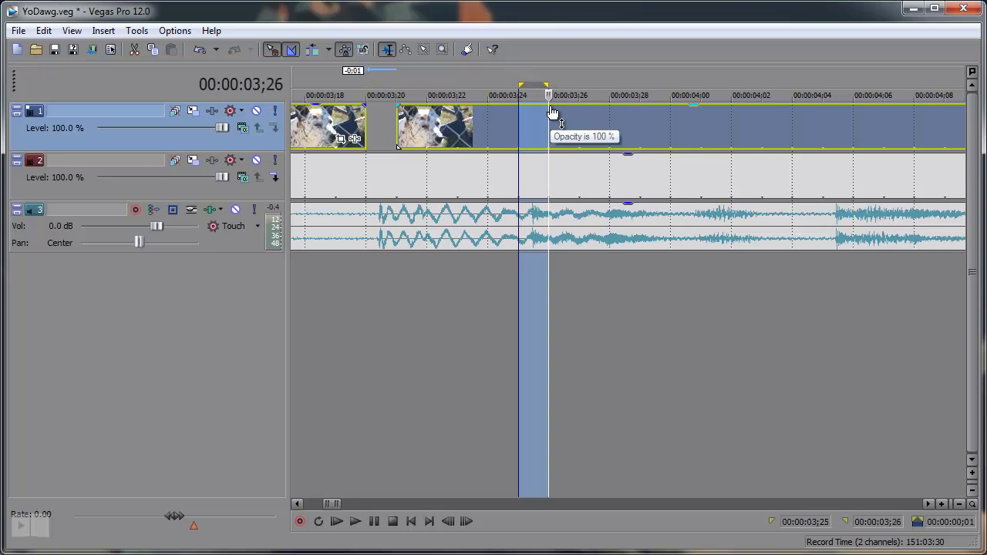
pyautogui.press('Delete')
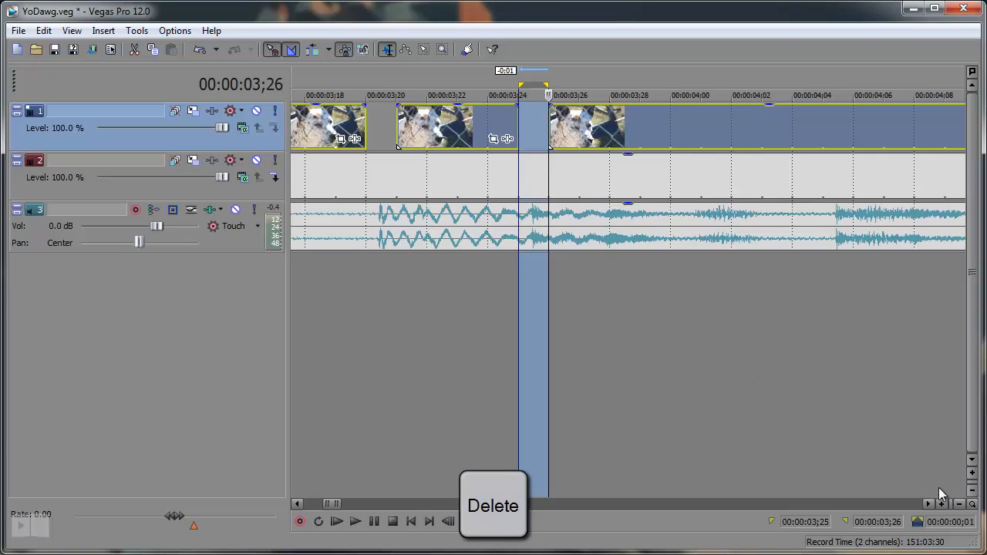
# - Play and shuttle the music onward from 00:00:03;26, and delete the one-frame section of the Dawg clip between 00:00:04;05 and 00:00:04;06
pyautogui.click(929, 508)
pyautogui.click(297, 504)
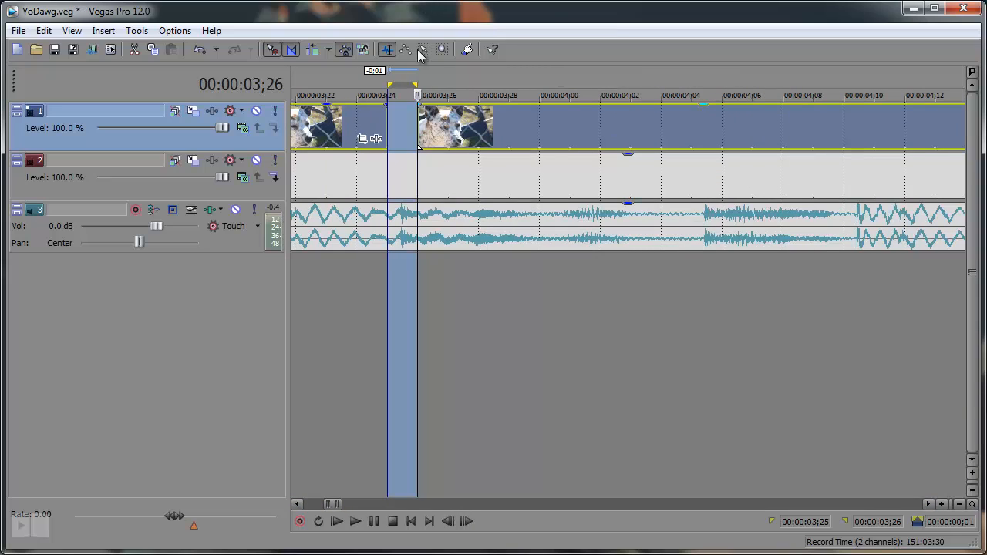
pyautogui.click(422, 79)
pyautogui.press('space')
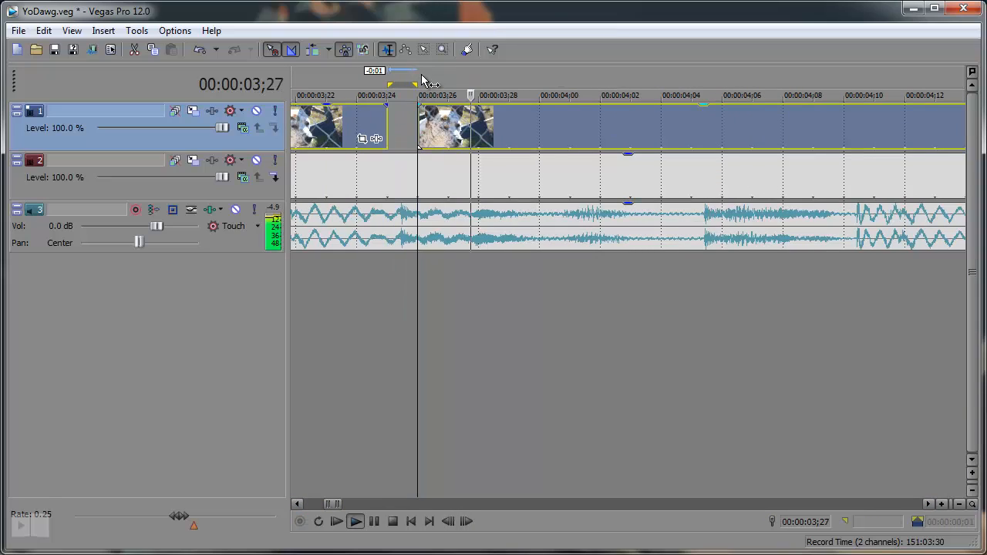
pyautogui.press('l')
pyautogui.press('j')
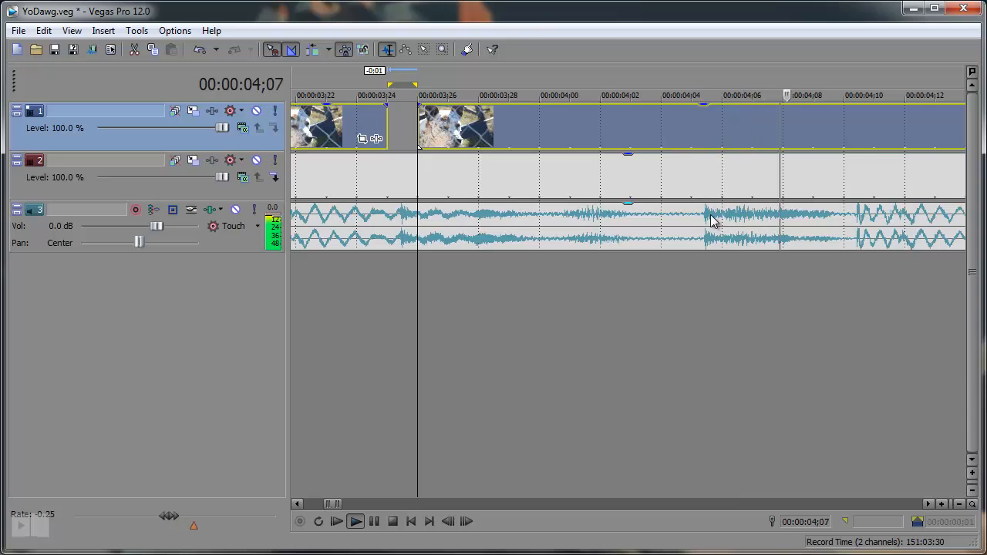
pyautogui.press('k')
pyautogui.press('l')
pyautogui.press('k')
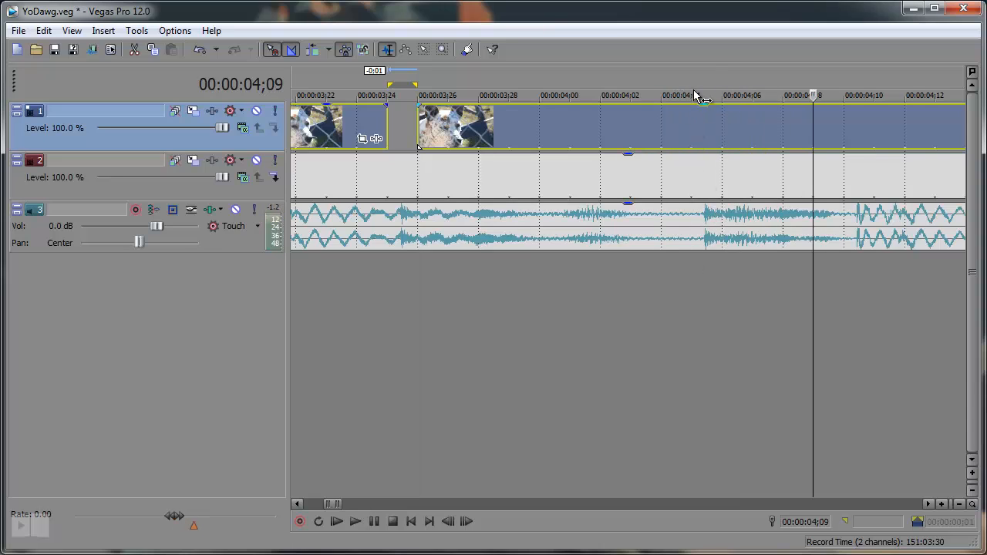
pyautogui.moveTo(692, 81); pyautogui.dragTo(722, 81)
pyautogui.press('Delete')
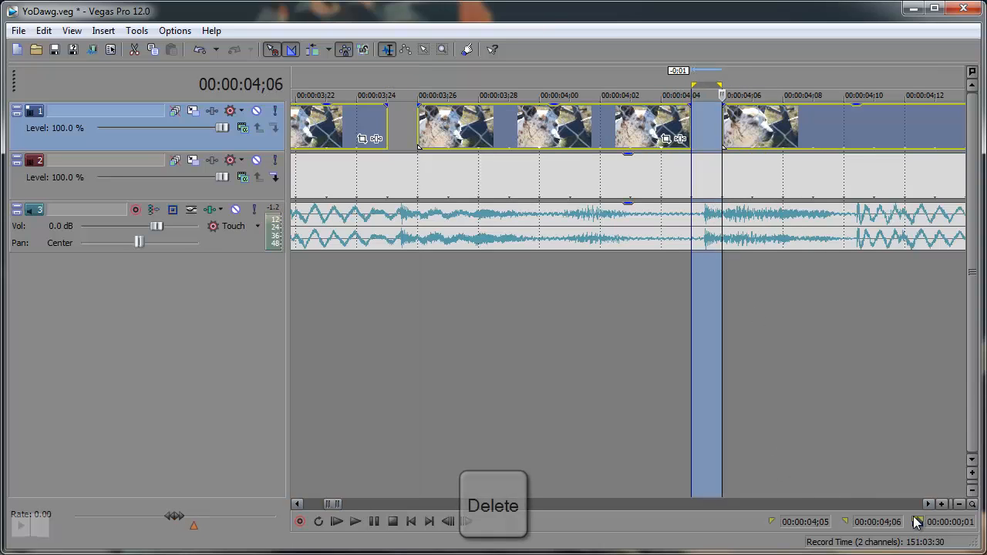
# - Play the music from 00:00:04;15 and shuttle back and forth over the waveform burst after 00:00:04;20 to locate the beat
pyautogui.click(928, 504)
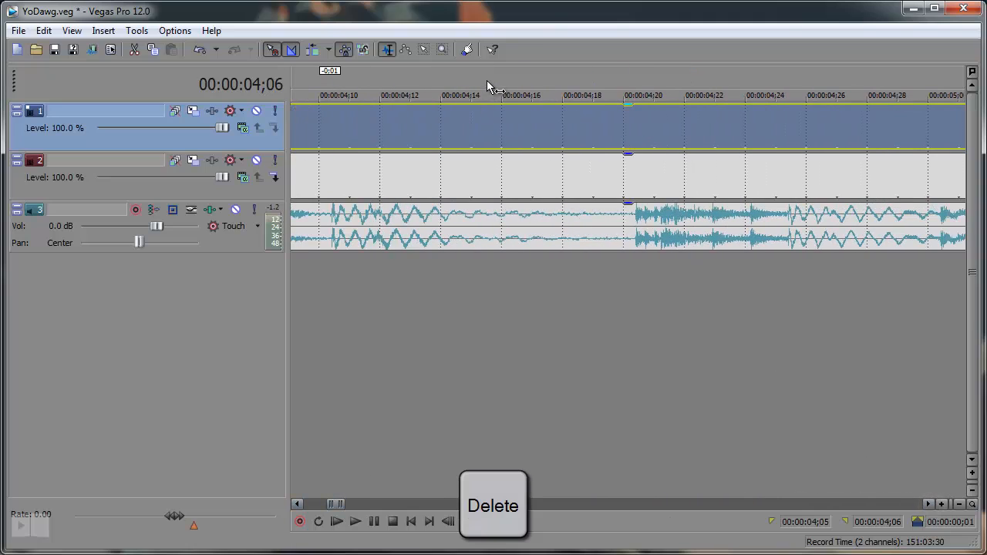
pyautogui.click(487, 81)
pyautogui.press('space')
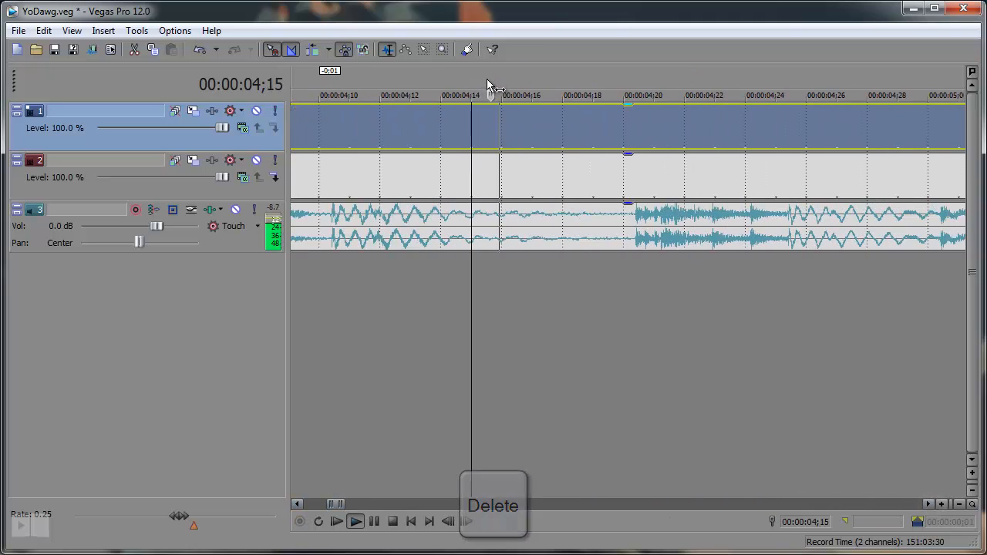
pyautogui.press('l')
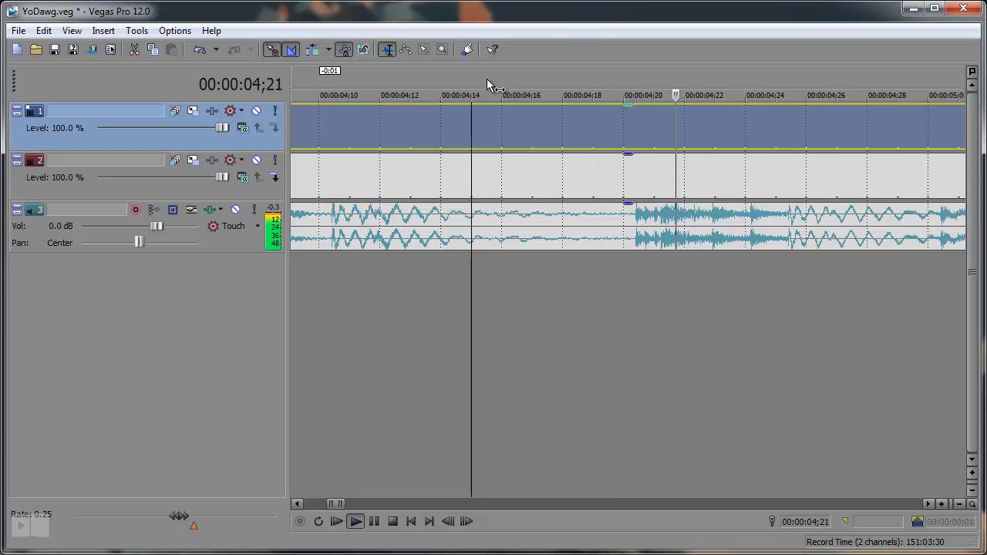
pyautogui.press('j')
pyautogui.press('l')
pyautogui.press('j')
pyautogui.press('l')
pyautogui.press('j')
pyautogui.press('l')
pyautogui.press('j')
pyautogui.press('k')
# - Examine the waveform around 00:00:04;20 frame by frame, scrubbing very slowly forward and backward over its peaks
pyautogui.moveTo(332, 503); pyautogui.dragTo(338, 504)
pyautogui.click(299, 504)
pyautogui.scroll(1, 387, 170)
pyautogui.scroll(2, 710, 177)
pyautogui.scroll(-1, 789, 289)
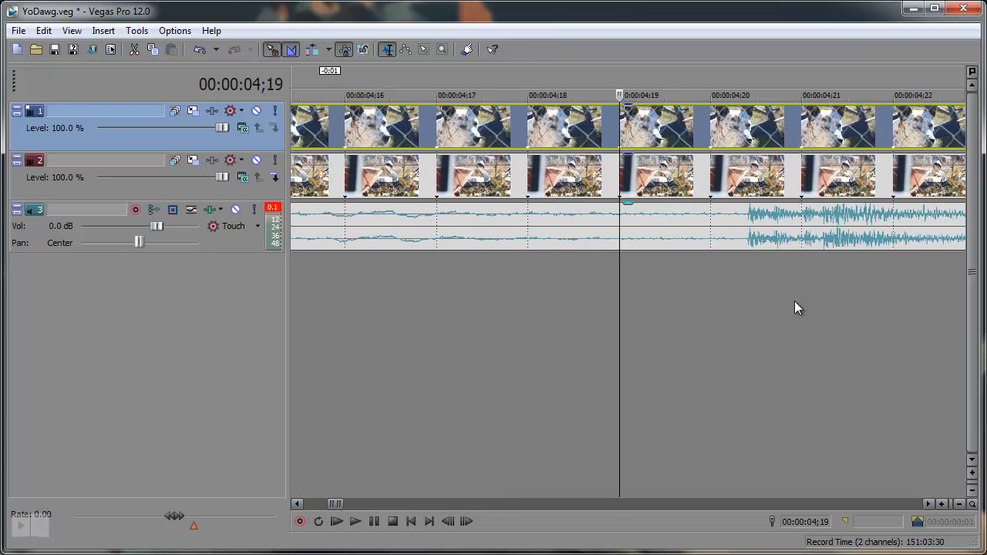
pyautogui.click(928, 505)
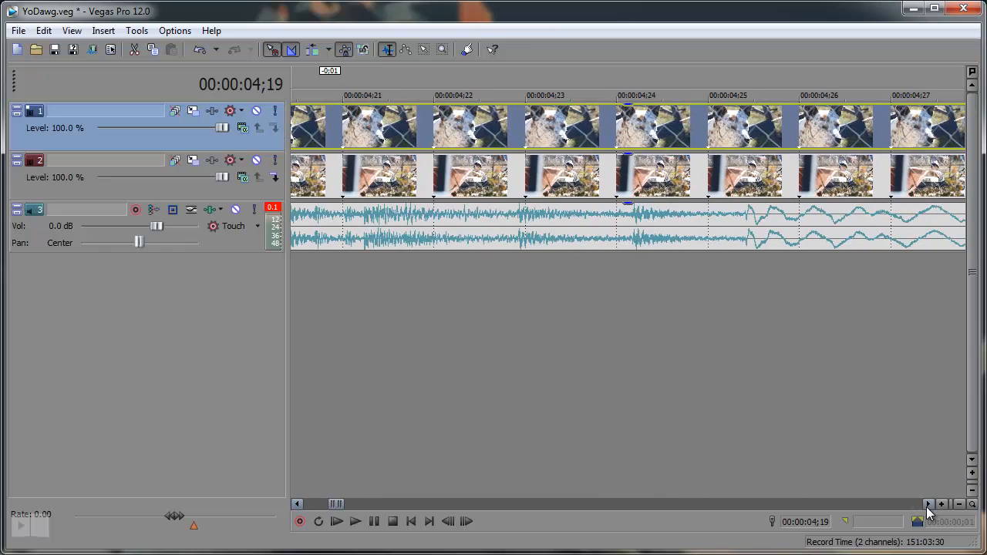
pyautogui.click(299, 504)
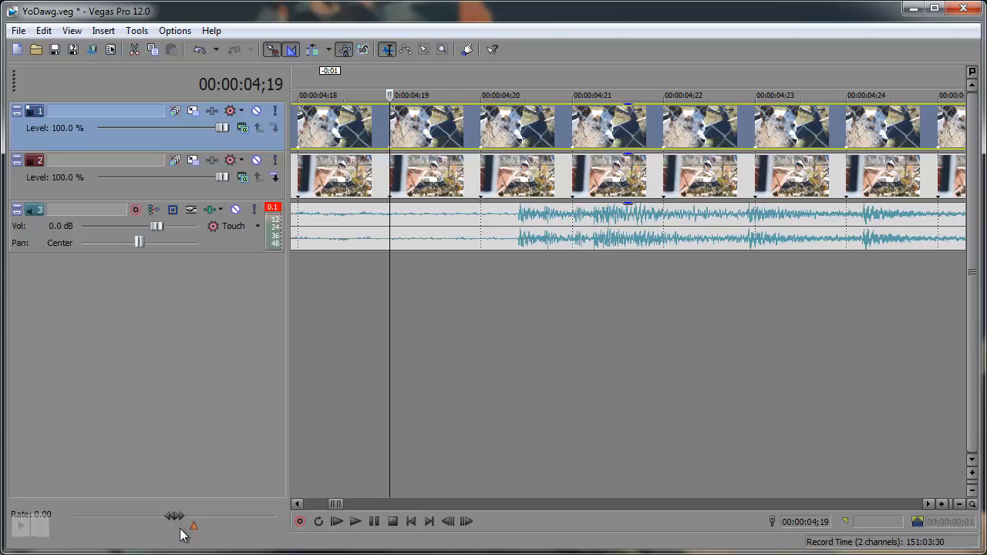
pyautogui.moveTo(175, 522); pyautogui.dragTo(177, 522)
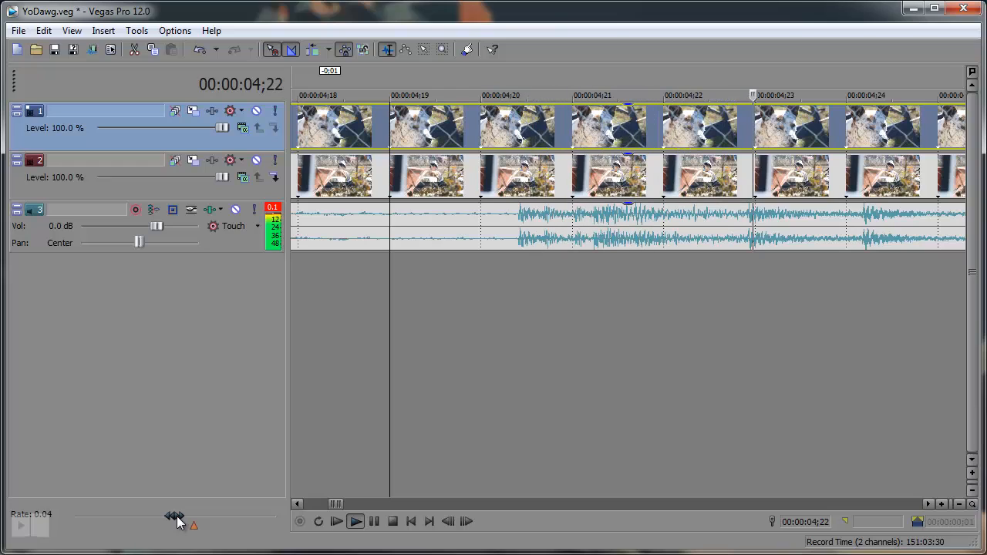
pyautogui.moveTo(177, 522); pyautogui.dragTo(176, 522)
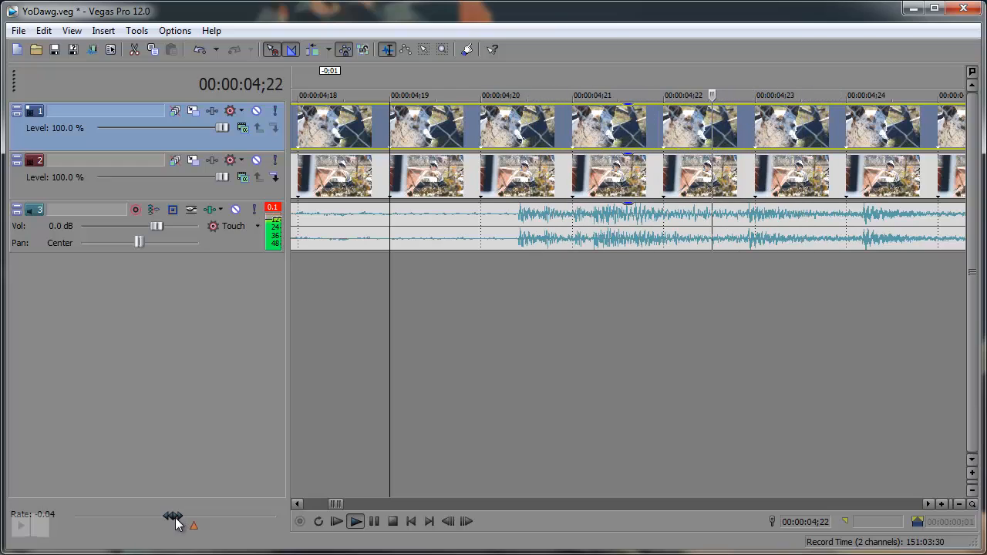
pyautogui.moveTo(176, 523); pyautogui.dragTo(177, 523)
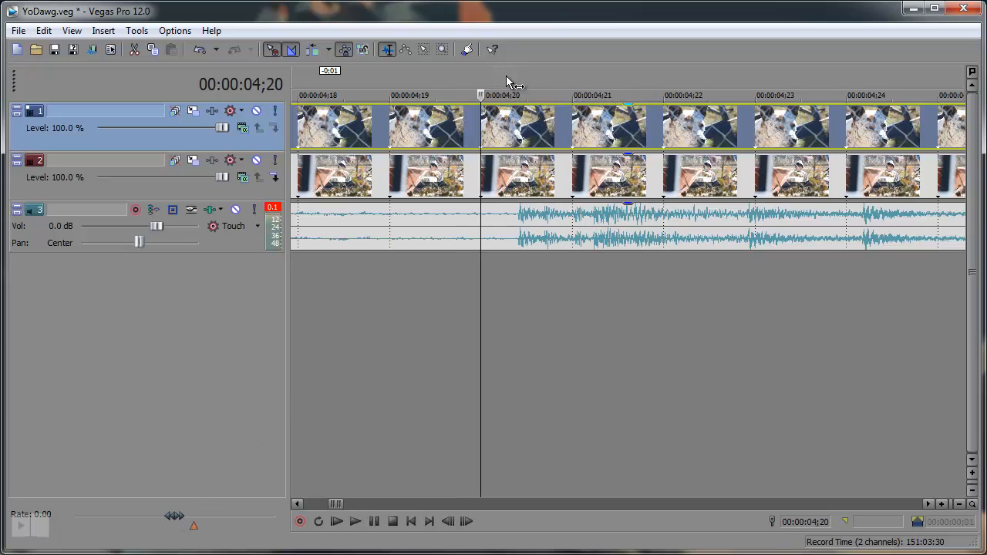
# - Compare the cursor positions 00:00:04;20 and 00:00:04;21 around the waveform peak and place an unnamed marker at 00:00:04;20
pyautogui.click(550, 81)
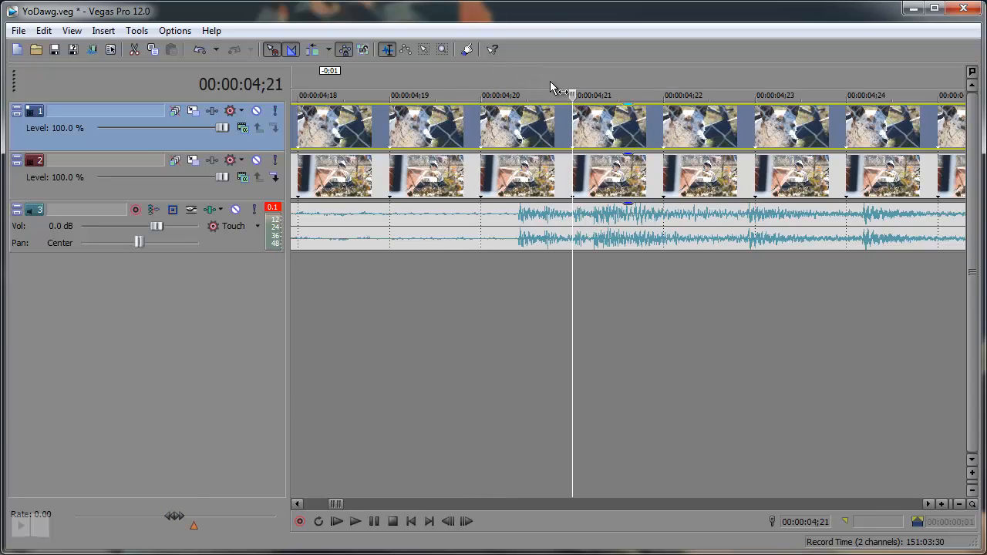
pyautogui.click(480, 77)
pyautogui.click(572, 78)
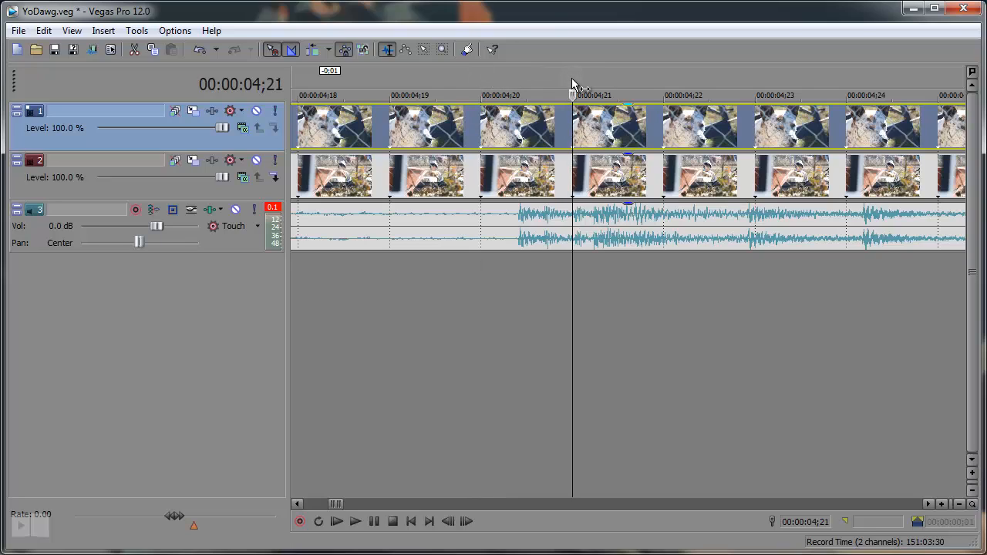
pyautogui.click(505, 81)
pyautogui.click(576, 85)
pyautogui.click(509, 85)
pyautogui.click(576, 85)
pyautogui.click(475, 77)
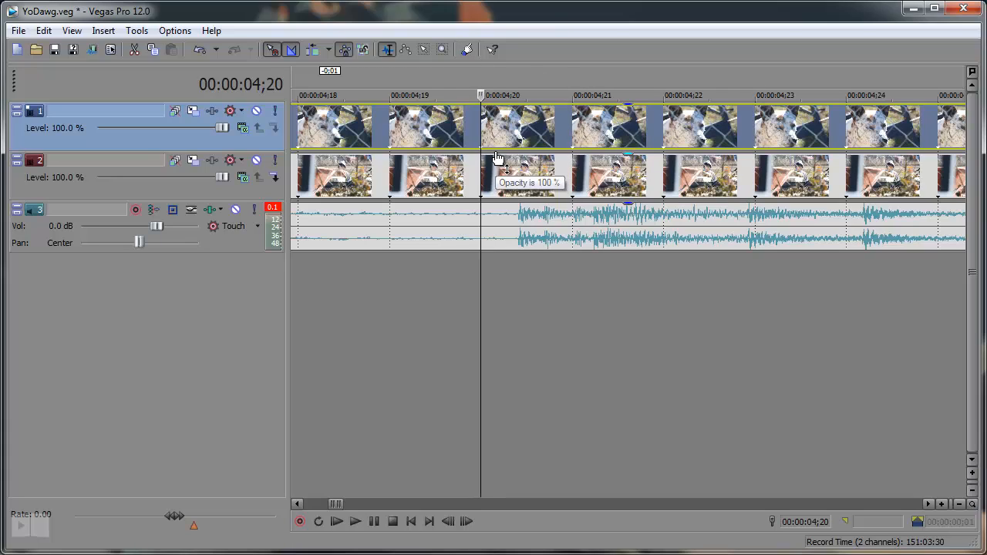
pyautogui.press('m')
pyautogui.press('Return')
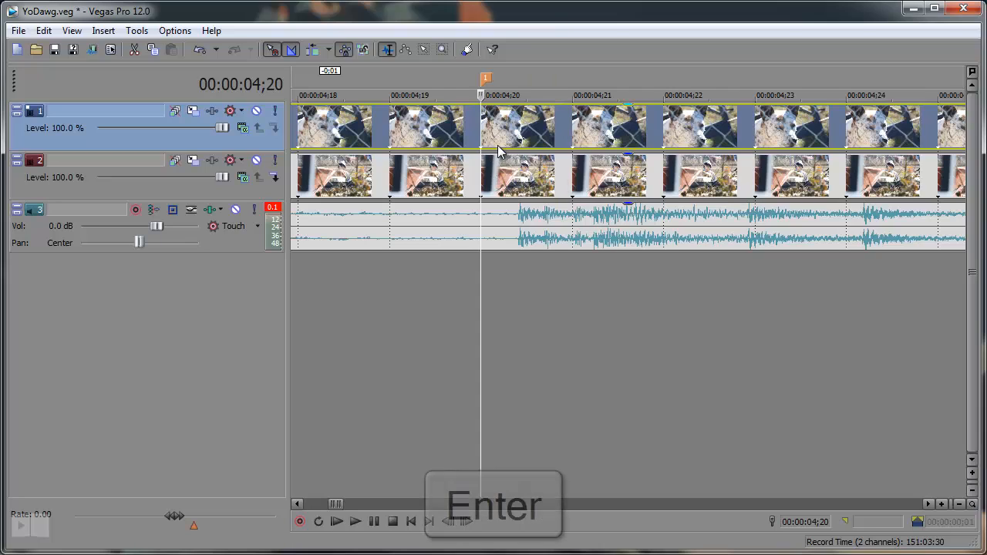
# - Scrub over the beat after the marker and delete the one-frame section of the Dawg clip on track 1 between 00:00:04;20 and 00:00:04;21
pyautogui.click(590, 79)
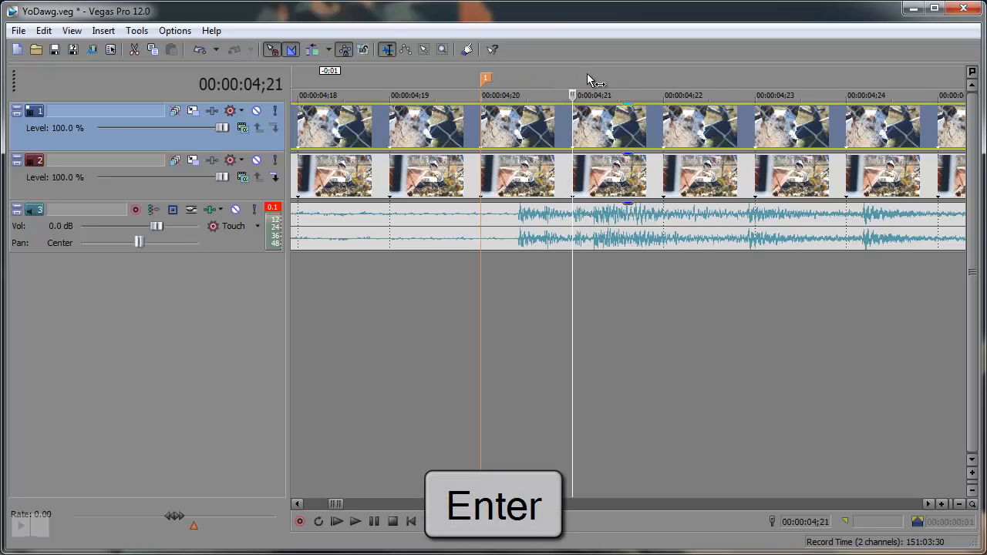
pyautogui.moveTo(174, 516); pyautogui.dragTo(180, 517)
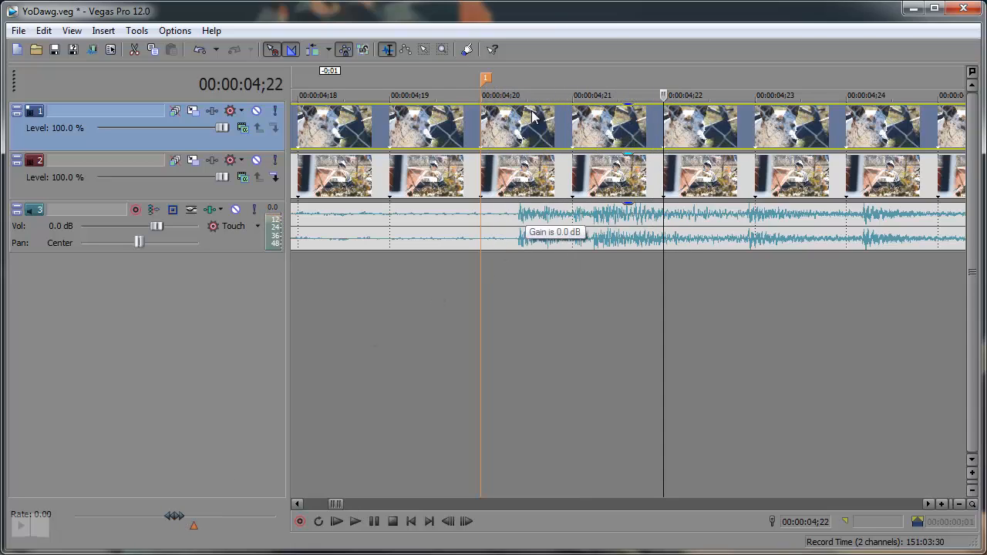
pyautogui.moveTo(538, 76); pyautogui.dragTo(506, 76)
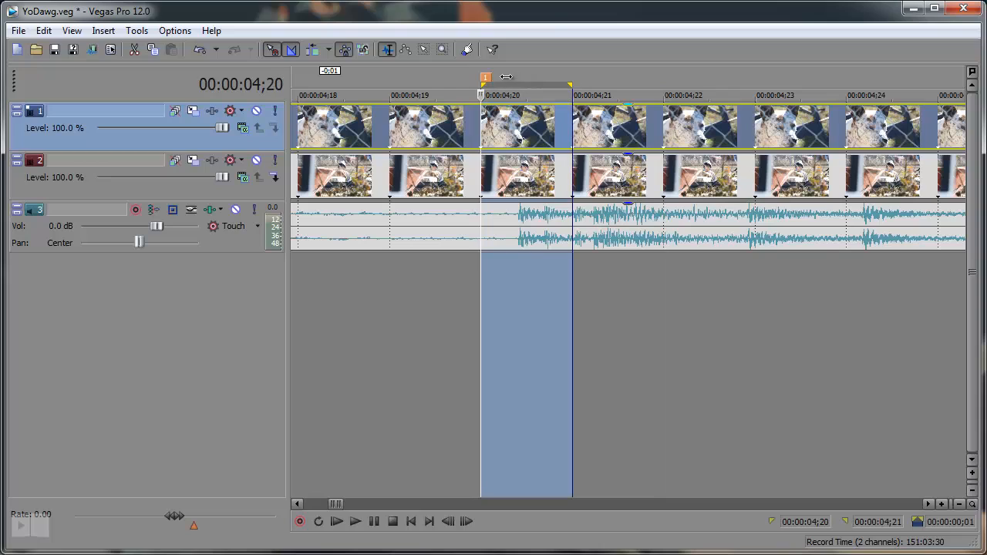
pyautogui.press('Delete')
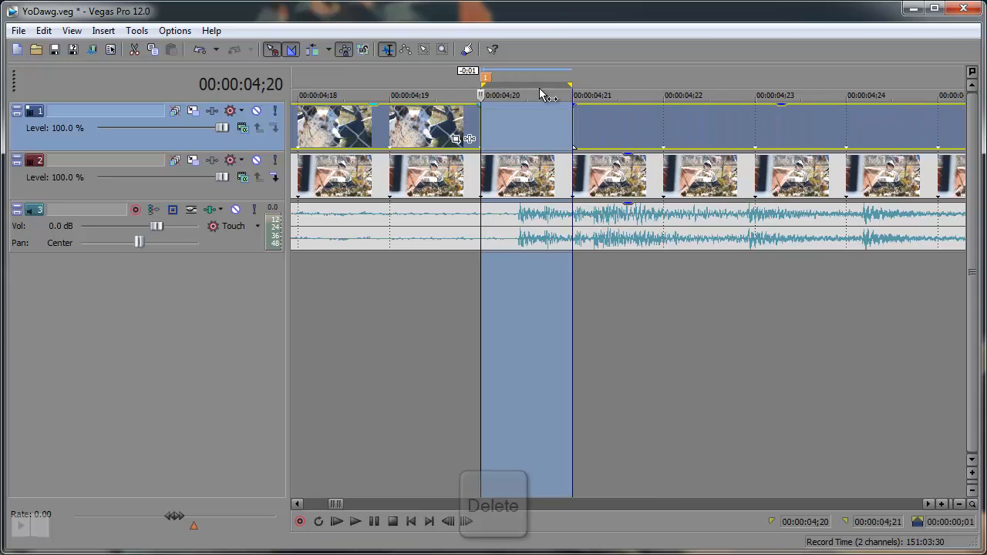
# - Delete the one-frame sections of the Dawg clip on track 1 at 00:00:04;22 and 00:00:04;24
pyautogui.click(573, 77)
pyautogui.moveTo(542, 83); pyautogui.dragTo(722, 72)
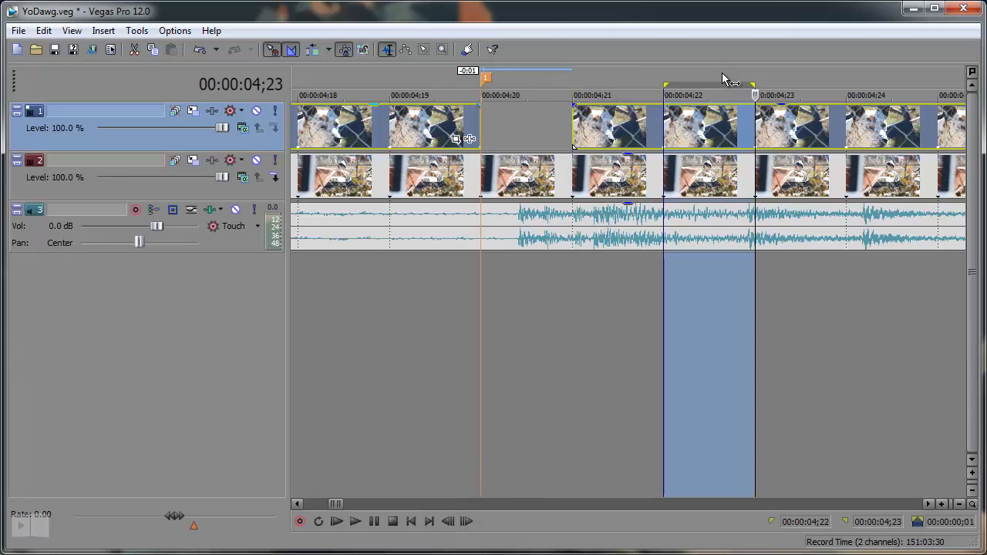
pyautogui.press('Delete')
pyautogui.moveTo(337, 508); pyautogui.dragTo(339, 507)
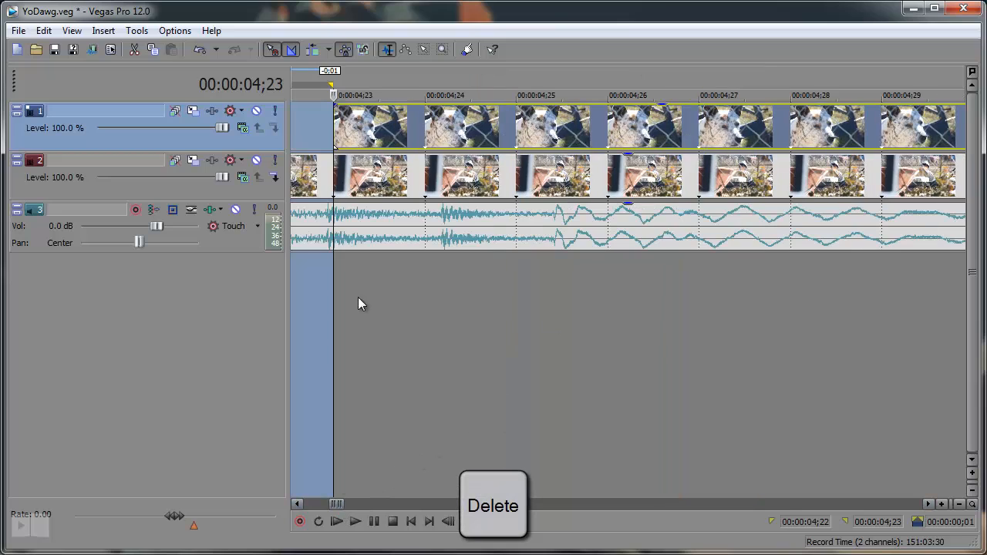
pyautogui.moveTo(344, 77); pyautogui.dragTo(465, 87)
pyautogui.press('Delete')
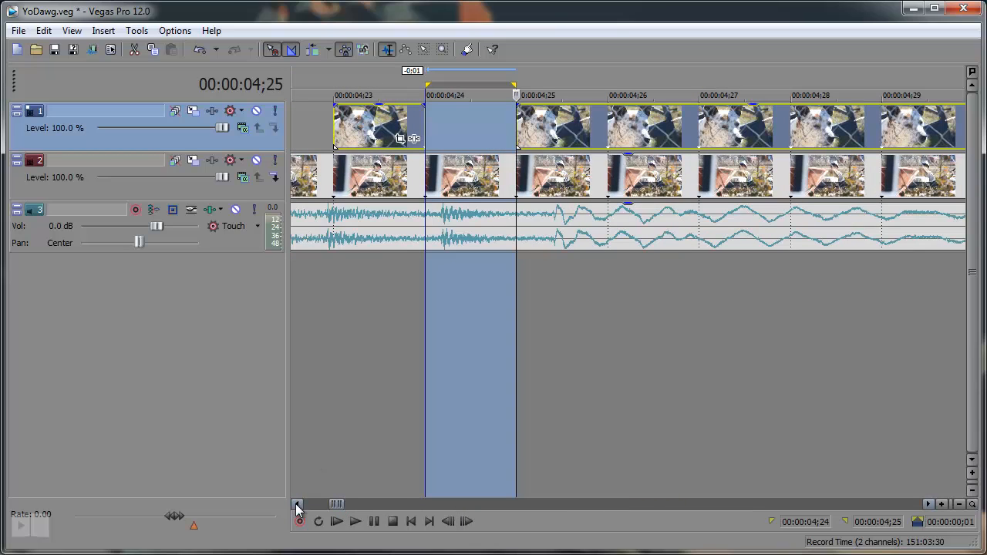
# - Scrub the music on to 00:00:05;00 and delete the one-frame sections of the Dawg clip at 00:00:05;00 and 00:00:05;02
pyautogui.click(520, 75)
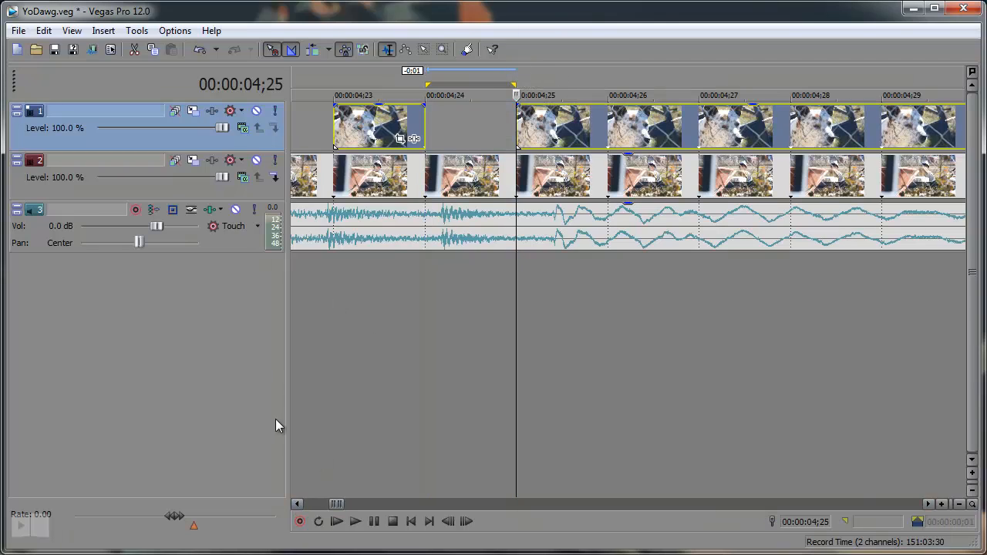
pyautogui.press('space')
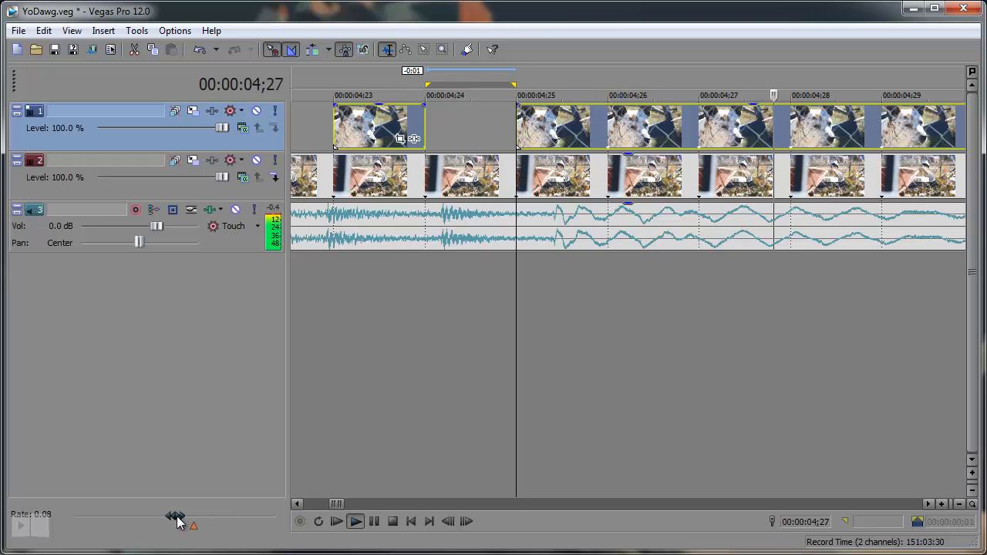
pyautogui.moveTo(177, 517); pyautogui.dragTo(176, 517)
pyautogui.click(404, 75)
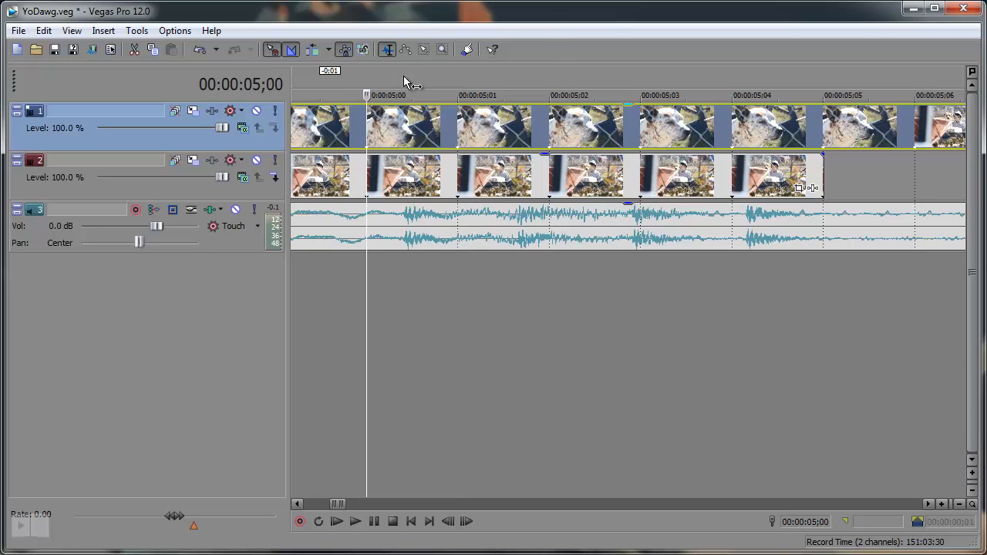
pyautogui.moveTo(367, 77); pyautogui.dragTo(581, 81)
pyautogui.press('Delete')
pyautogui.press('Delete')
pyautogui.click(367, 92)
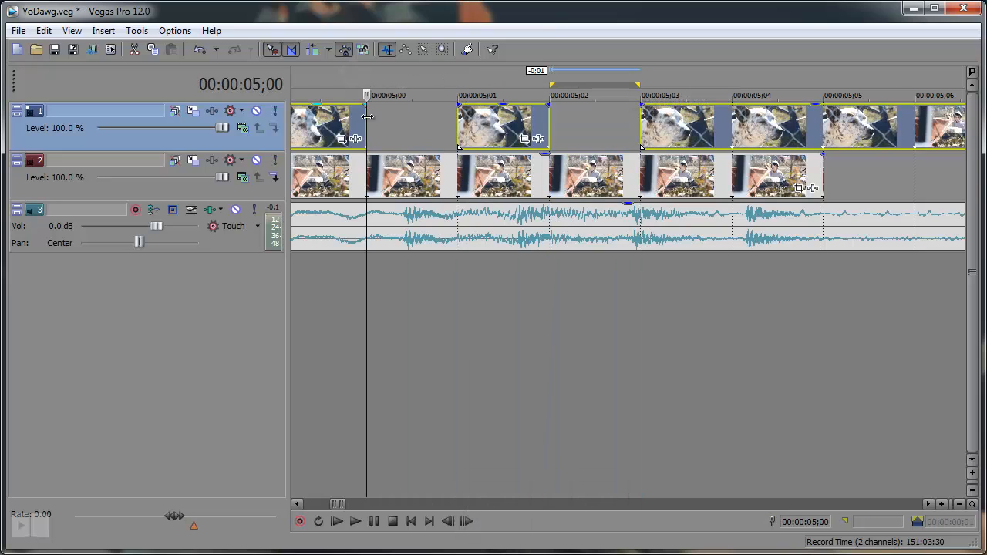
# - Scrub on to 00:00:05;04 and delete the one-frame section of the Dawg clip between 00:00:05;04 and 00:00:05;05
pyautogui.moveTo(176, 521); pyautogui.dragTo(179, 522)
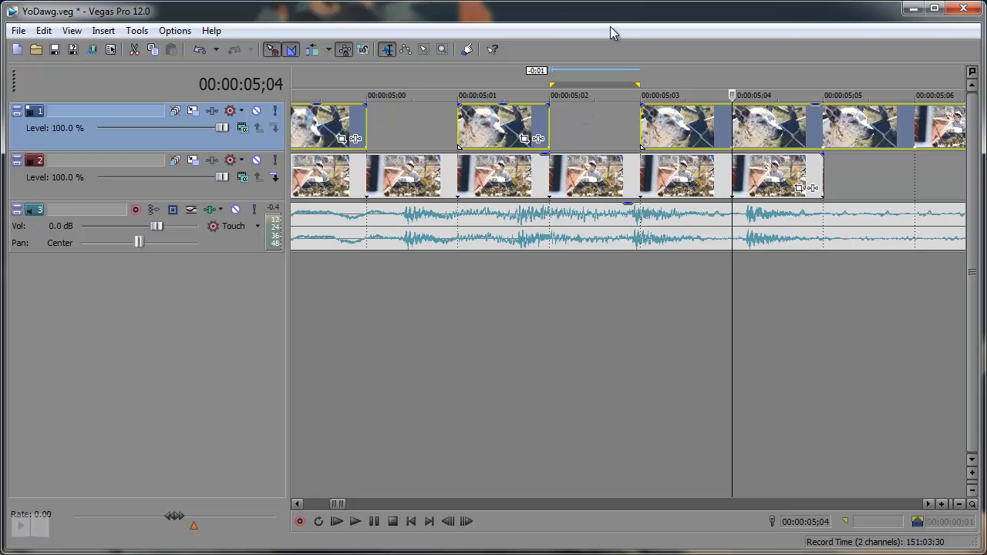
pyautogui.moveTo(655, 85); pyautogui.dragTo(775, 85)
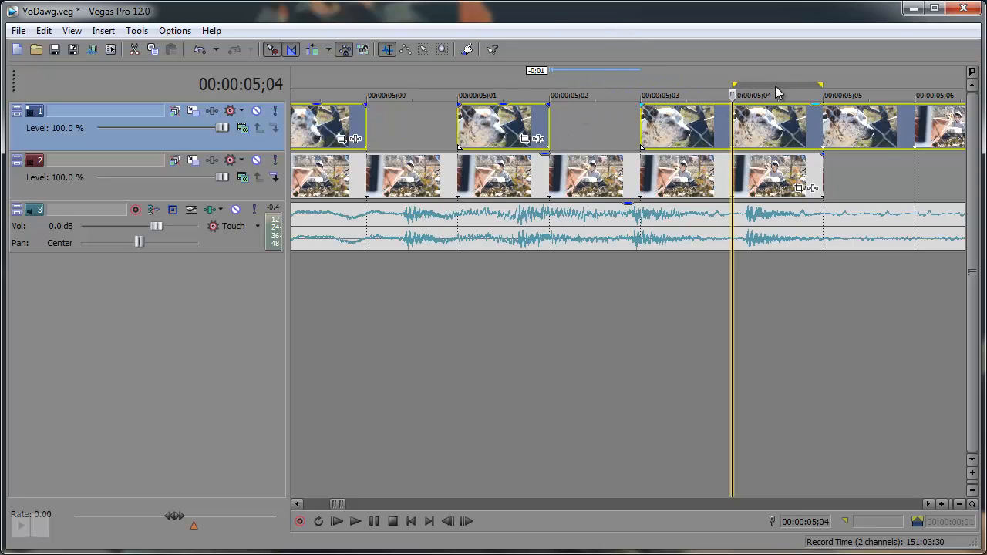
pyautogui.doubleClick(770, 82)
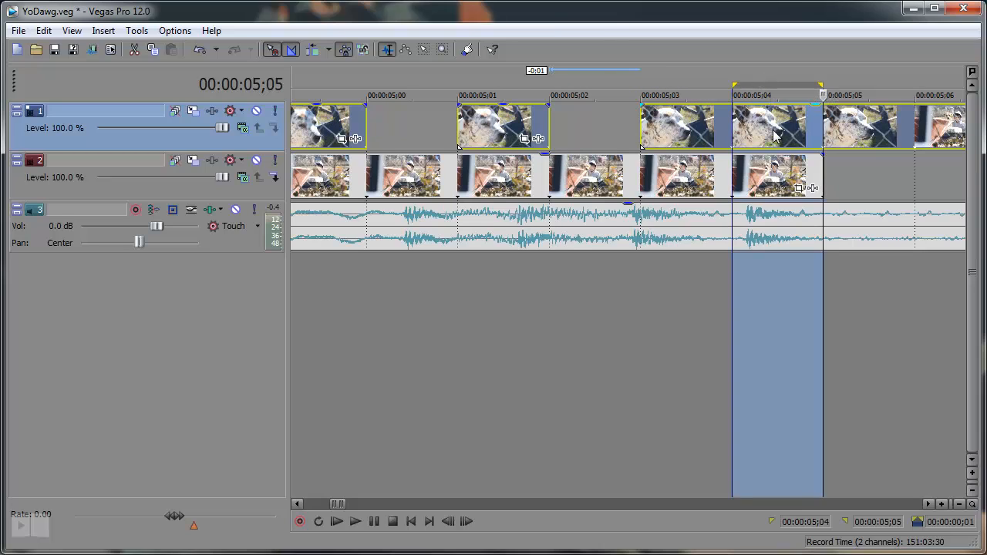
pyautogui.press('Delete')
pyautogui.click(927, 504)
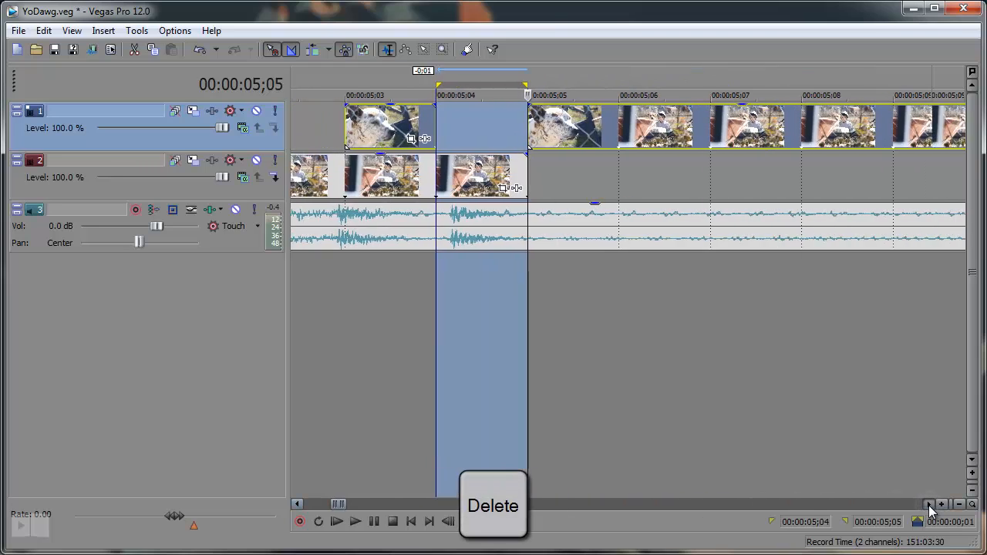
# - Scrub slowly from 00:00:05;05 to 00:00:05;13 to check the following stretch of music for beats
pyautogui.click(380, 404)
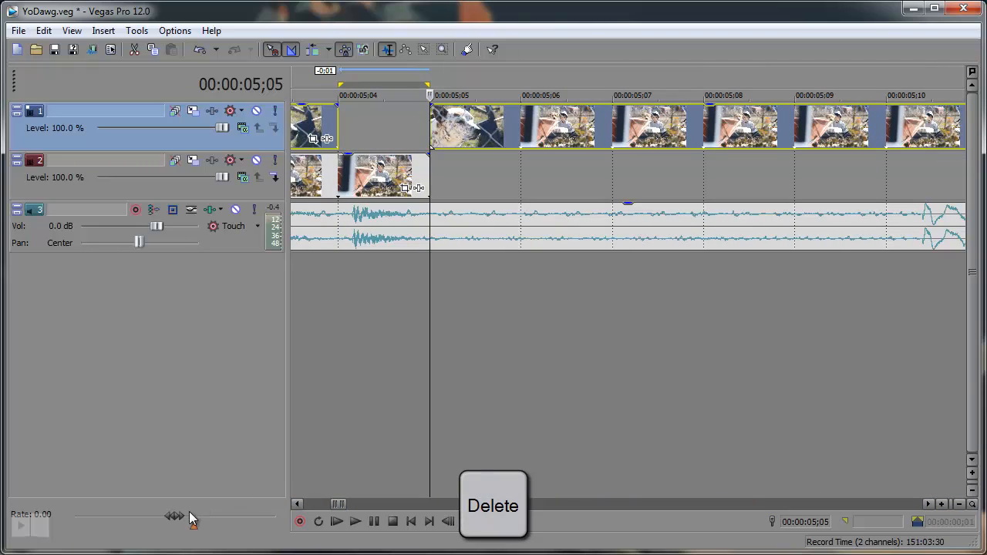
pyautogui.moveTo(175, 515); pyautogui.dragTo(178, 516)
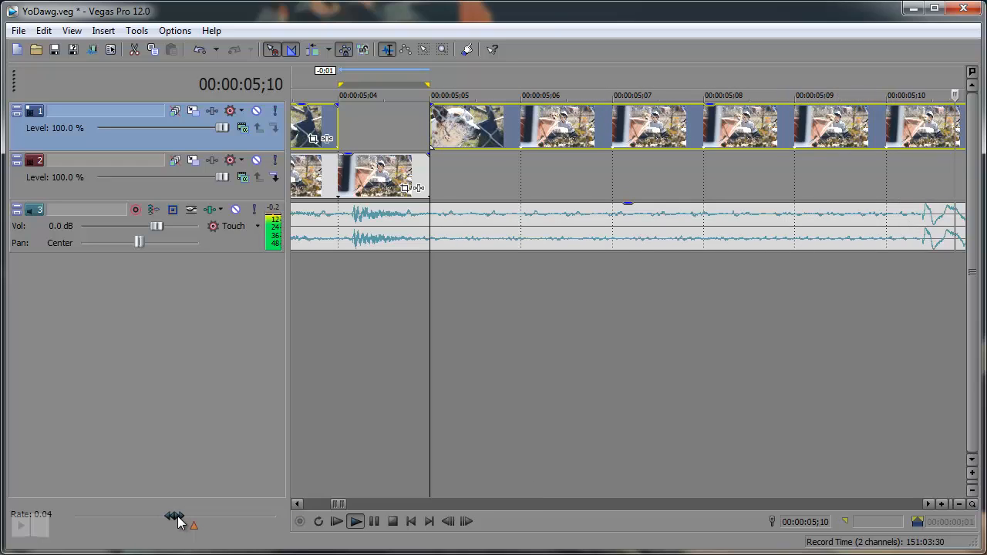
pyautogui.moveTo(178, 523); pyautogui.dragTo(183, 522)
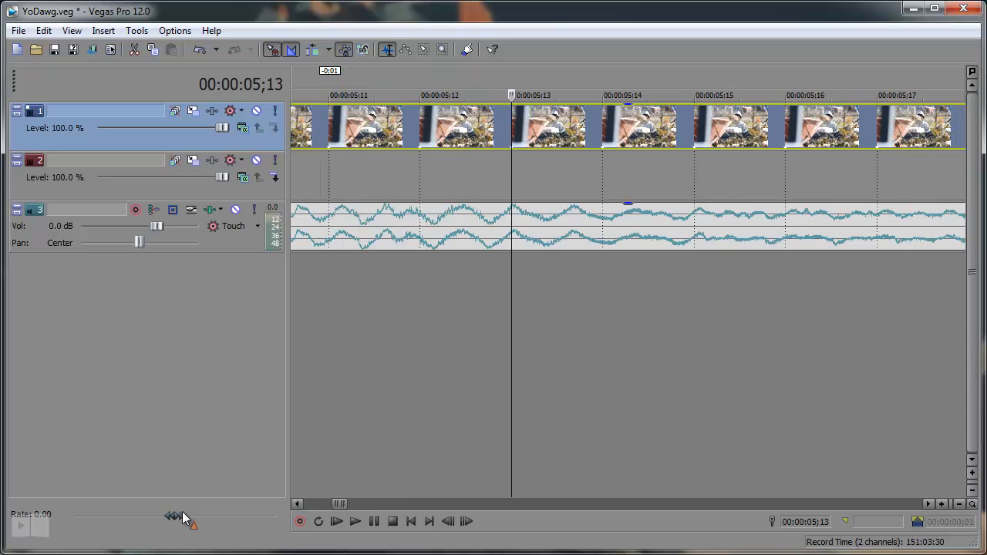
# - Bring back the docked windows above the timeline and play the section from 00:00:02;12 to 00:00:05;11
pyautogui.moveTo(333, 504); pyautogui.dragTo(309, 504)
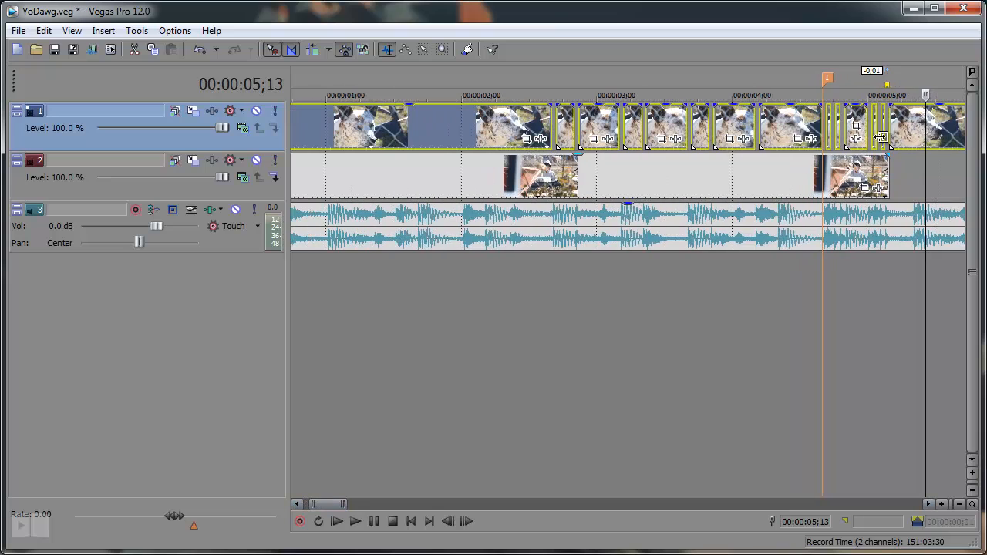
pyautogui.press('F11')
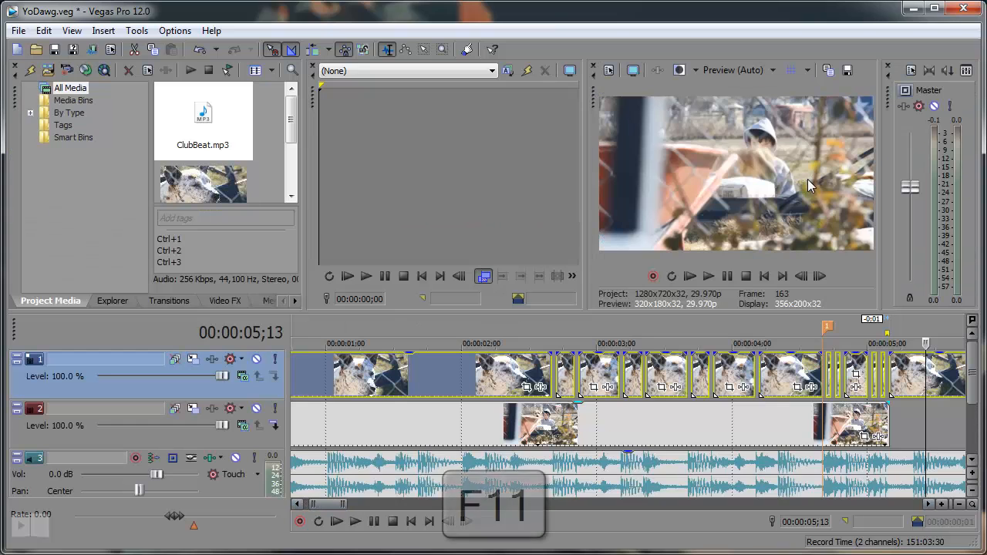
pyautogui.moveTo(517, 333); pyautogui.dragTo(916, 326)
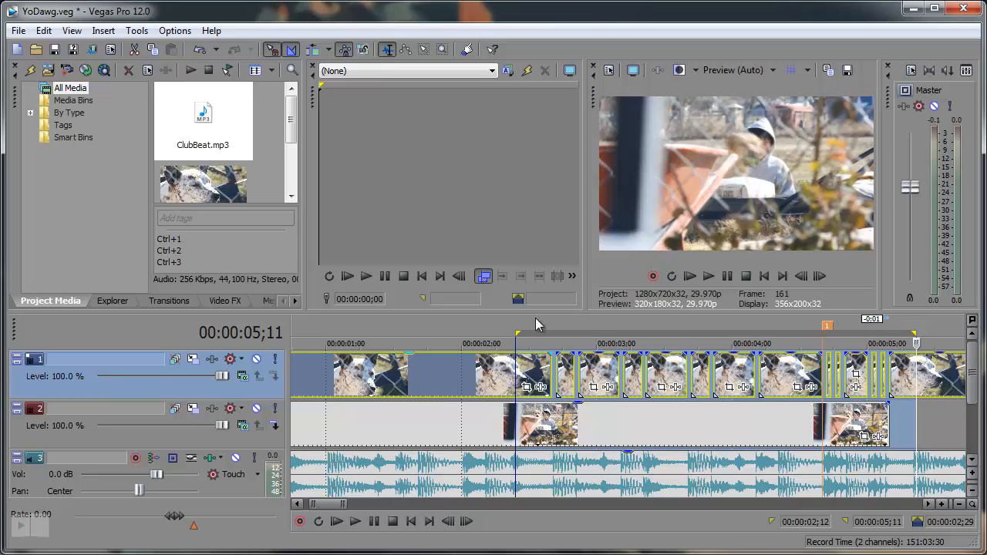
pyautogui.click(355, 522)
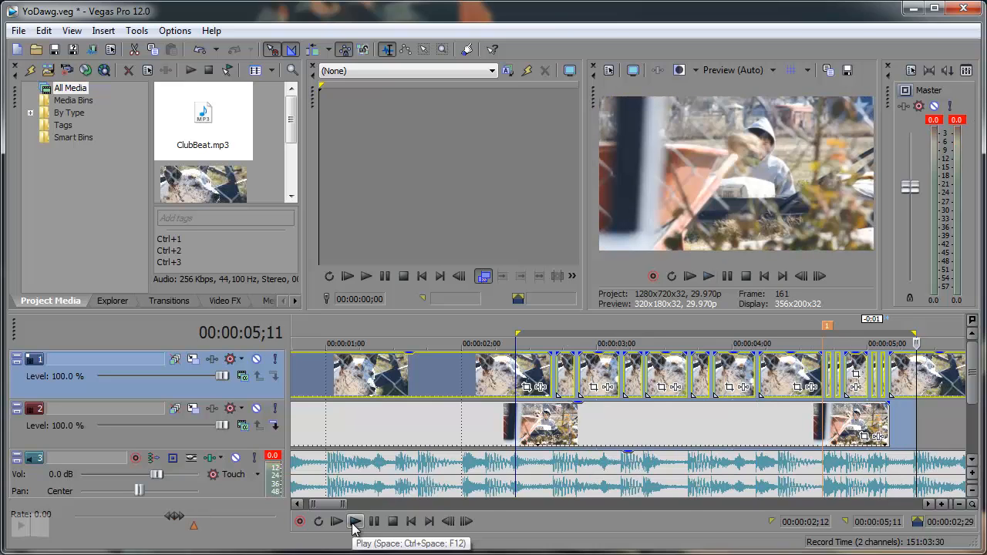
# - Pre-render the selected section with the MainConcept MPEG-2 HDV 720-30p template, loop region only, and play it
pyautogui.hotkey('shift', 'm')
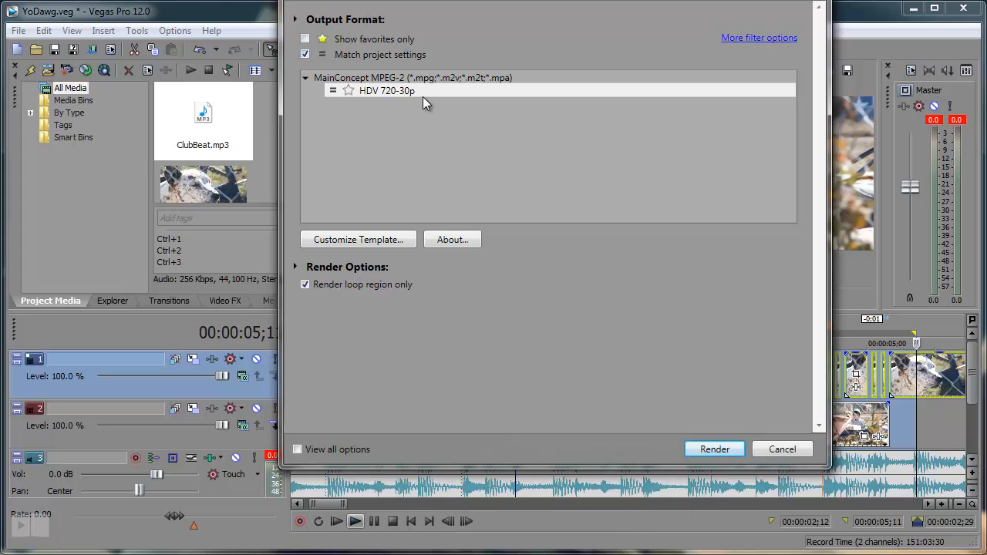
pyautogui.click(713, 449)
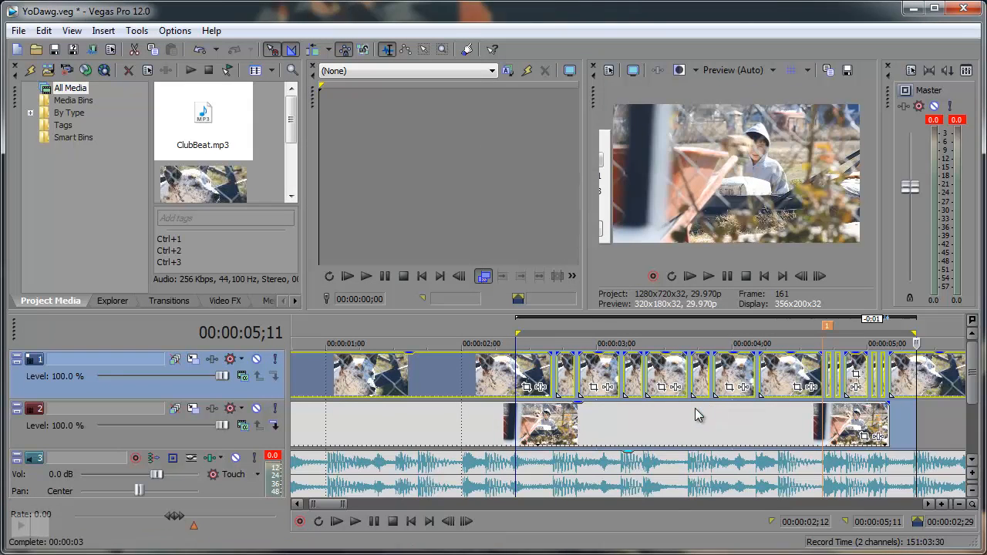
pyautogui.press('space')
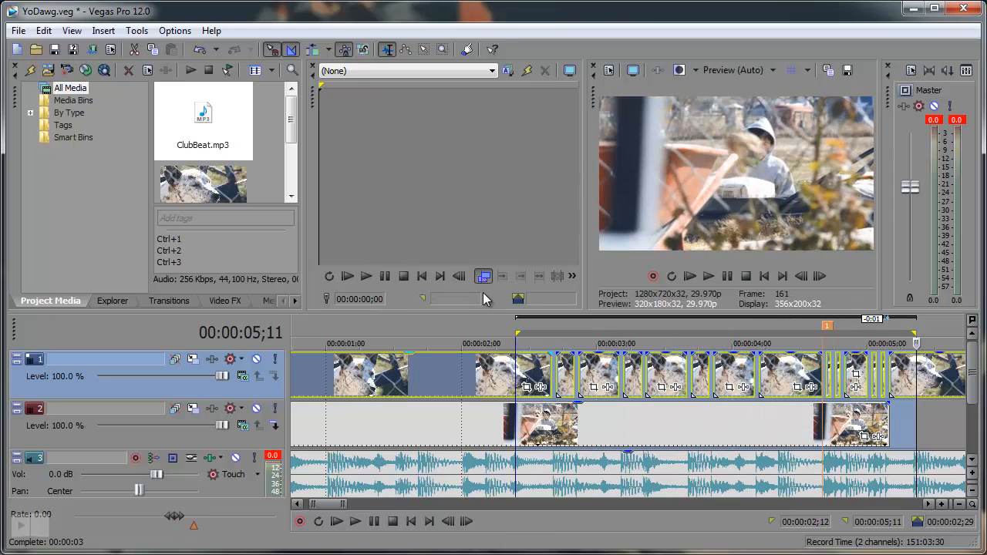
# - Play the edit in repeated short bursts from 00:00:03;29 and 00:00:04;10 to check the flashes against the beat
pyautogui.press('space')
pyautogui.click(728, 324)
pyautogui.press('space')
pyautogui.press('space')
pyautogui.press('space')
pyautogui.press('space')
pyautogui.press('space')
pyautogui.press('space')
pyautogui.press('space')
pyautogui.press('space')
pyautogui.press('space')
pyautogui.press('space')
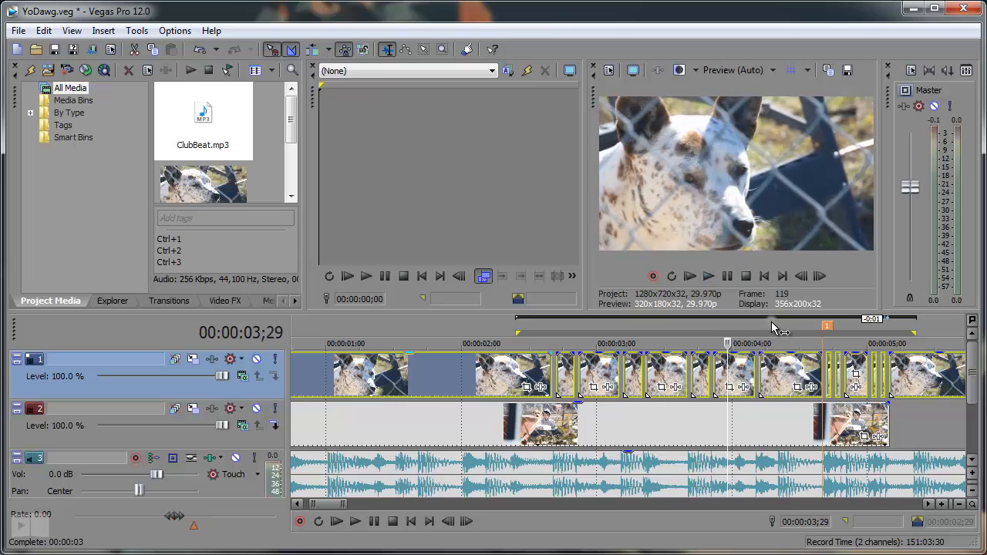
pyautogui.press('space')
pyautogui.press('space')
pyautogui.click(777, 321)
pyautogui.press('space')
pyautogui.press('space')
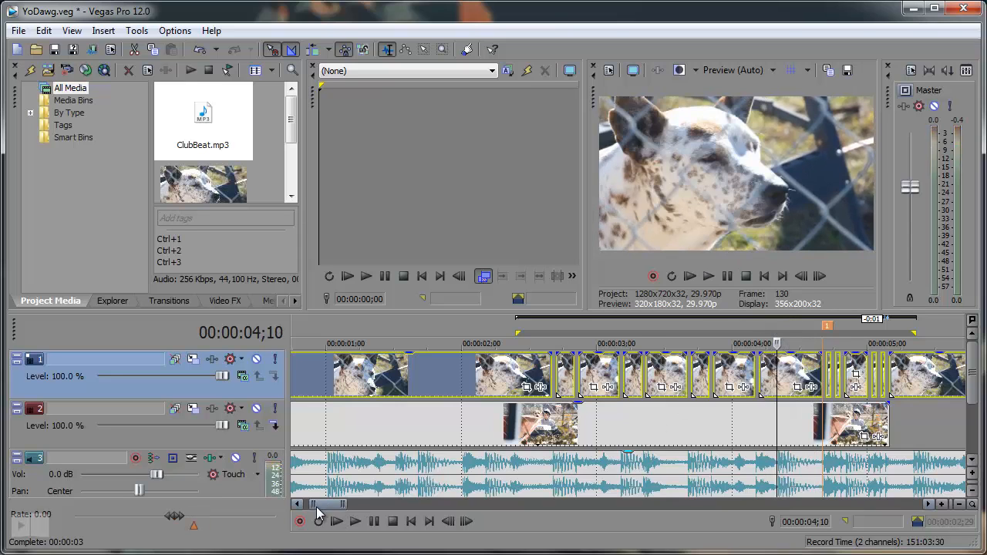
# - Play the beat at 00:00:04;10 and delete the one-frame section of the Dawg clip between 00:00:04;10 and 00:00:04;11
pyautogui.scroll(8, 634, 398)
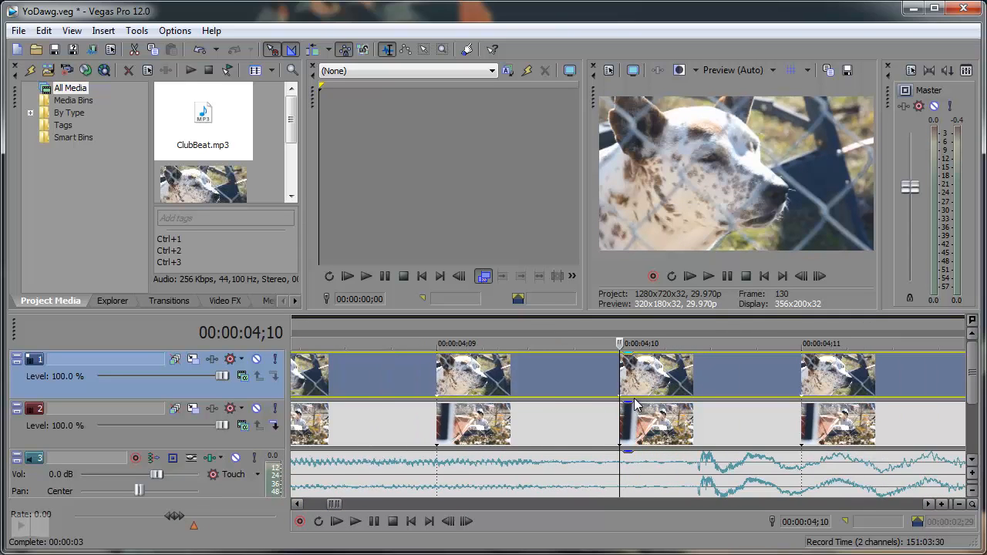
pyautogui.press('space')
pyautogui.press('space')
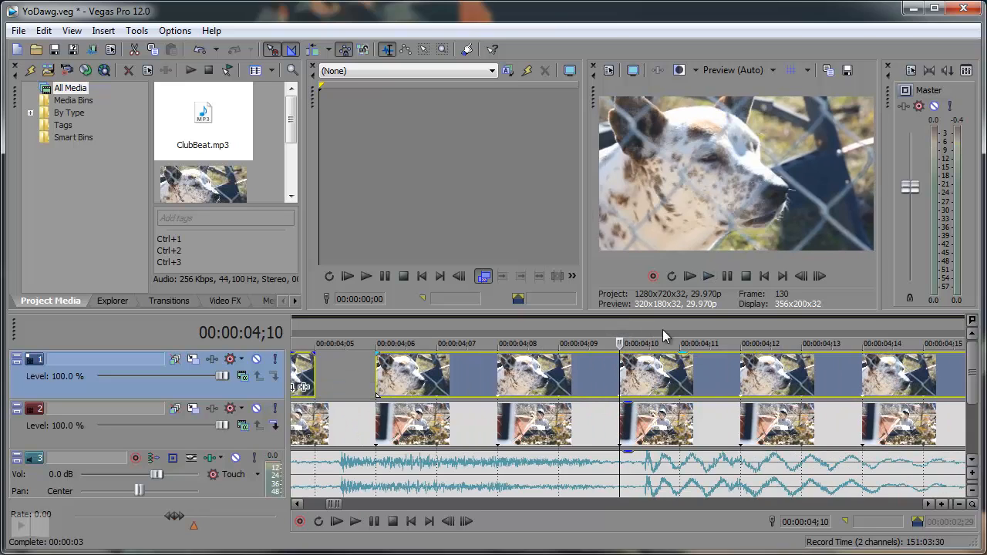
pyautogui.moveTo(641, 329); pyautogui.dragTo(678, 329)
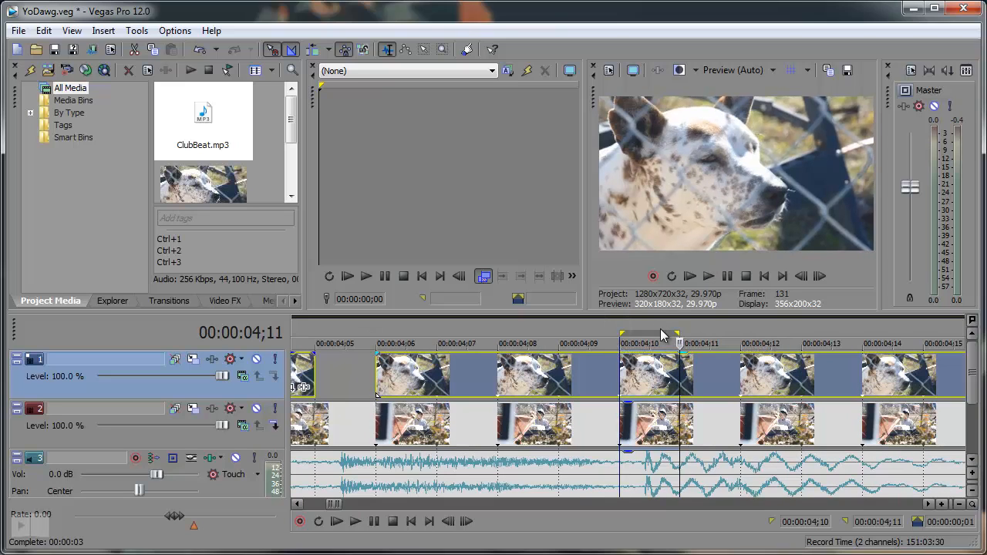
pyautogui.press('Delete')
# - Pre-render the section from 00:00:02;01 to 00:00:05;17 with the HDV 720-30p template, loop region only, and play it
pyautogui.scroll(-8, 572, 383)
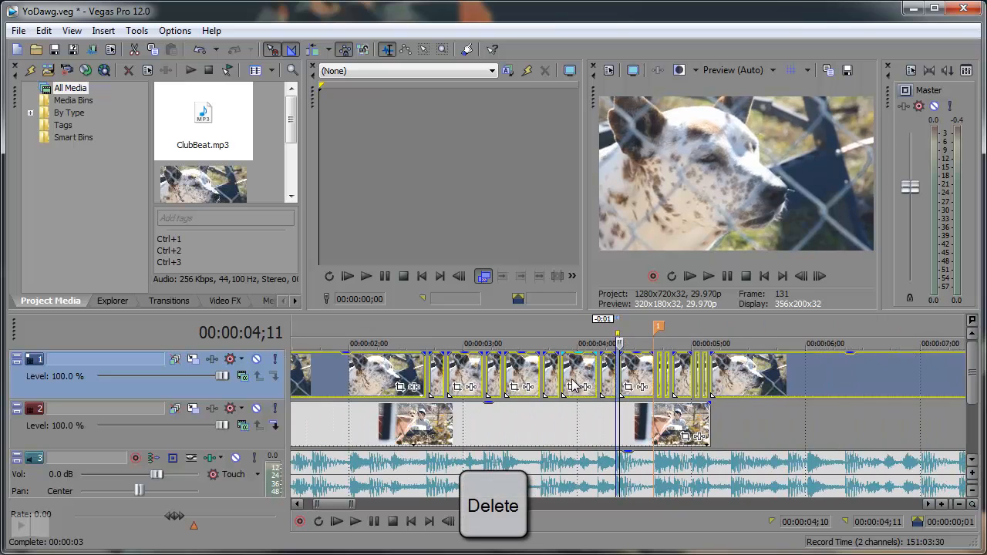
pyautogui.scroll(-2, 572, 383)
pyautogui.moveTo(452, 329); pyautogui.dragTo(723, 330)
pyautogui.moveTo(455, 333); pyautogui.dragTo(420, 333)
pyautogui.hotkey('shift', 'm')
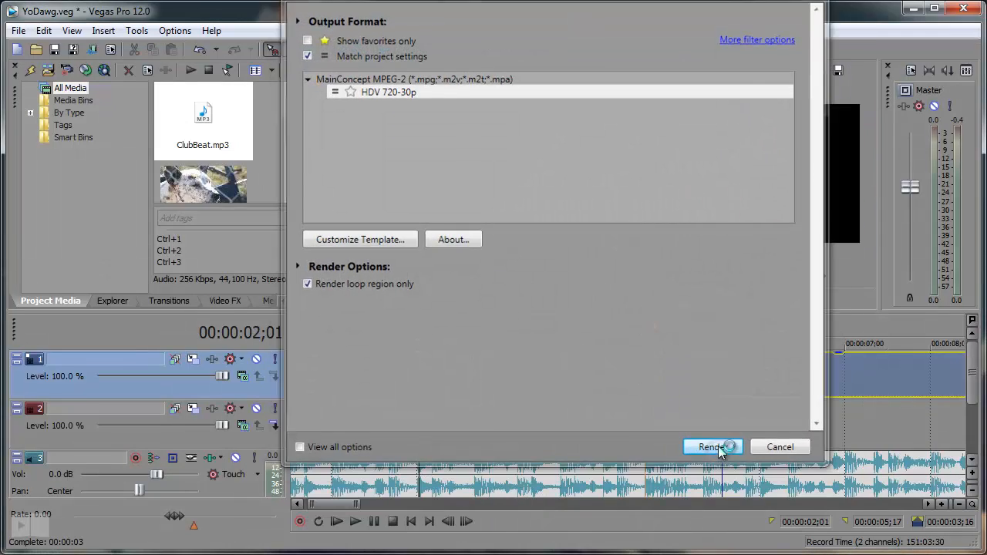
pyautogui.click(711, 445)
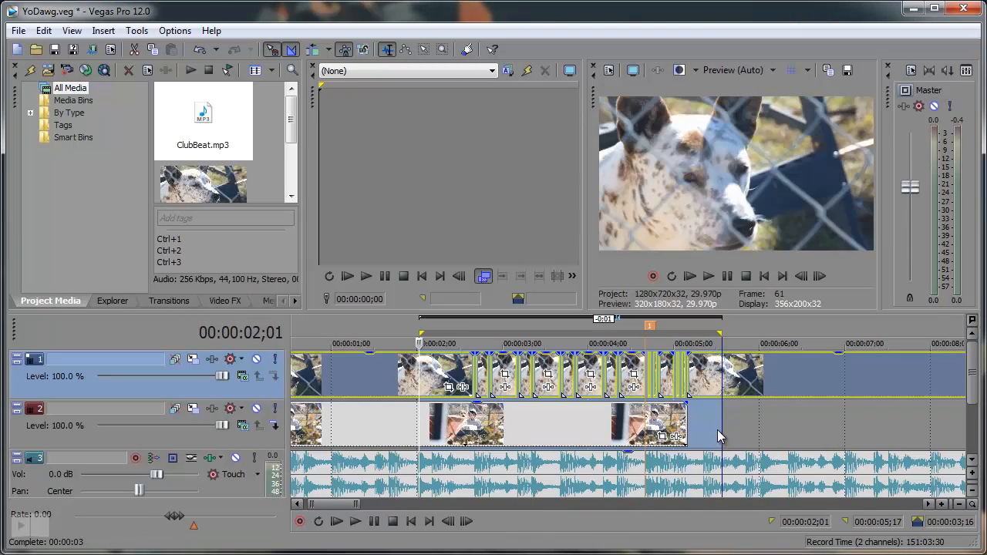
pyautogui.press('space')
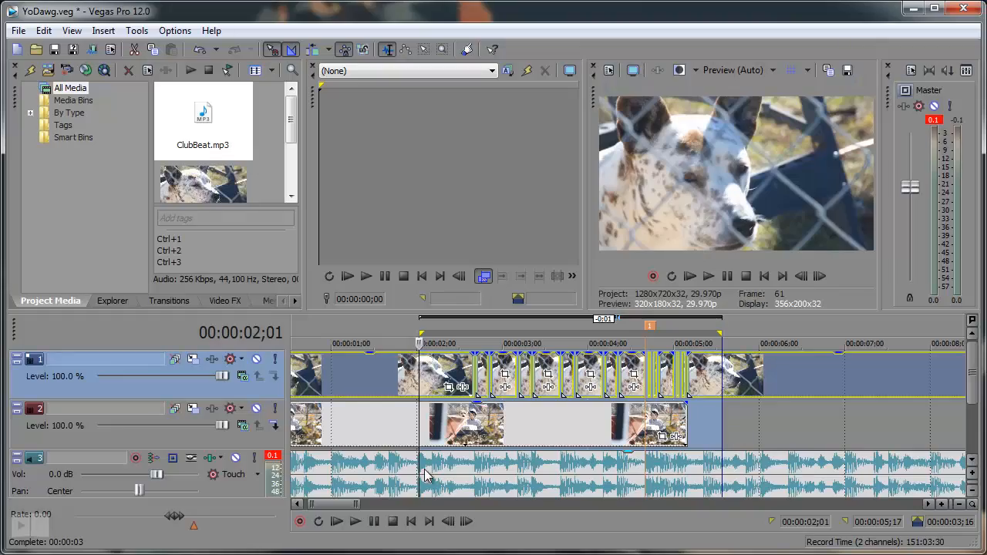
pyautogui.moveTo(312, 504); pyautogui.dragTo(486, 503)
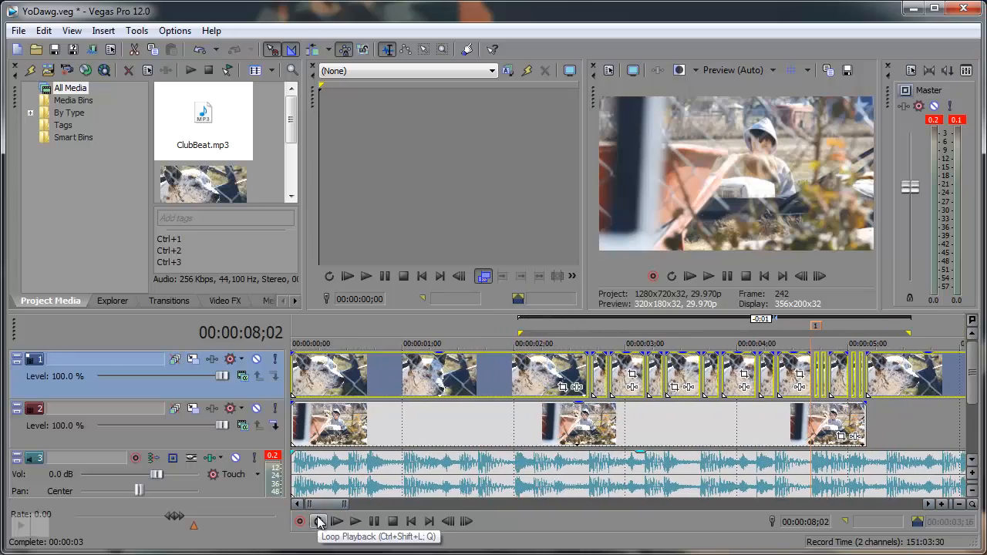
pyautogui.moveTo(310, 504); pyautogui.dragTo(324, 508)
pyautogui.click(179, 30)
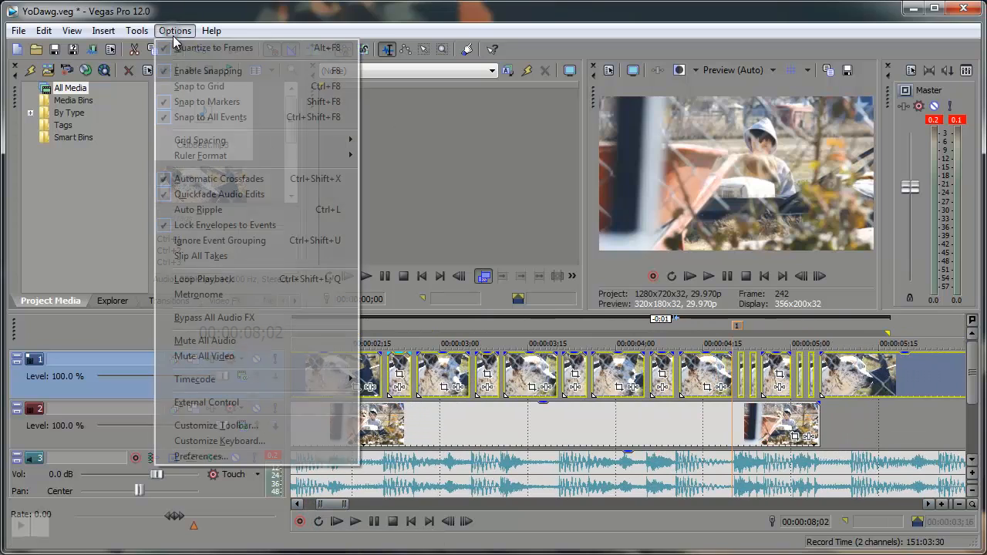
pyautogui.click(184, 36)
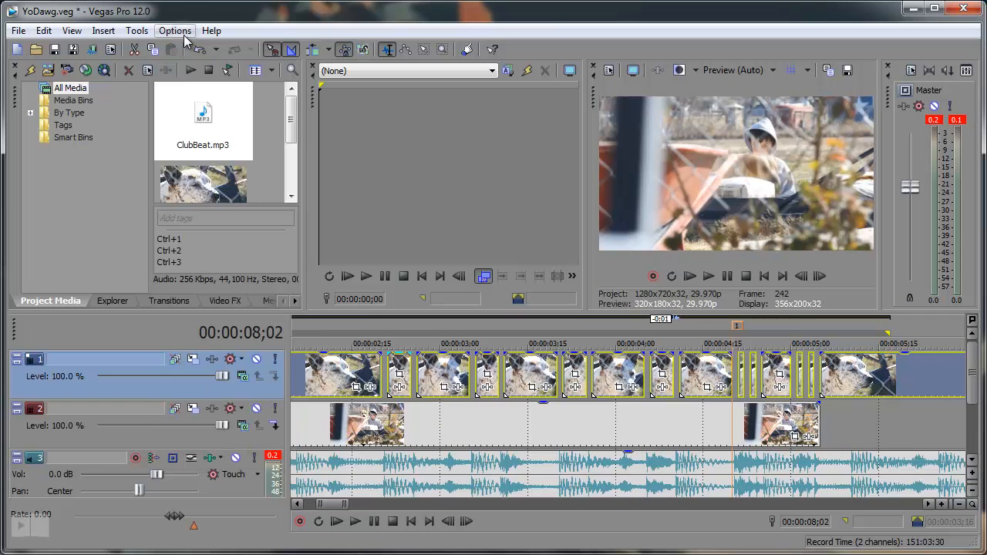
# - Select the one-frame gap in the Dawg clip on track 1 between 00:00:04;10 and 00:00:04;11
pyautogui.moveTo(315, 505); pyautogui.dragTo(329, 505)
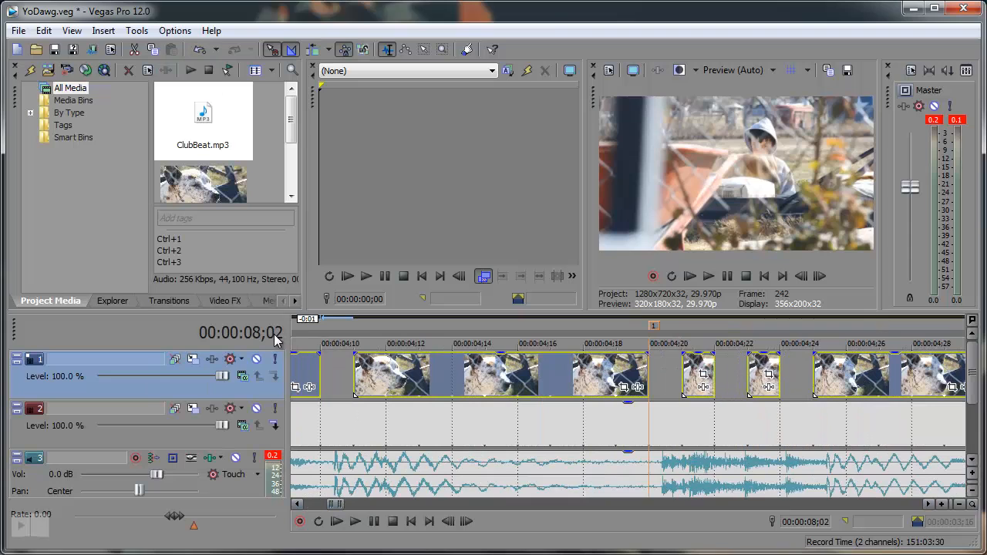
pyautogui.click(330, 322)
pyautogui.moveTo(344, 324)
pyautogui.mouseDown()
pyautogui.moveTo(353, 325)
pyautogui.moveTo(333, 328)
pyautogui.moveTo(344, 330)
pyautogui.mouseUp()
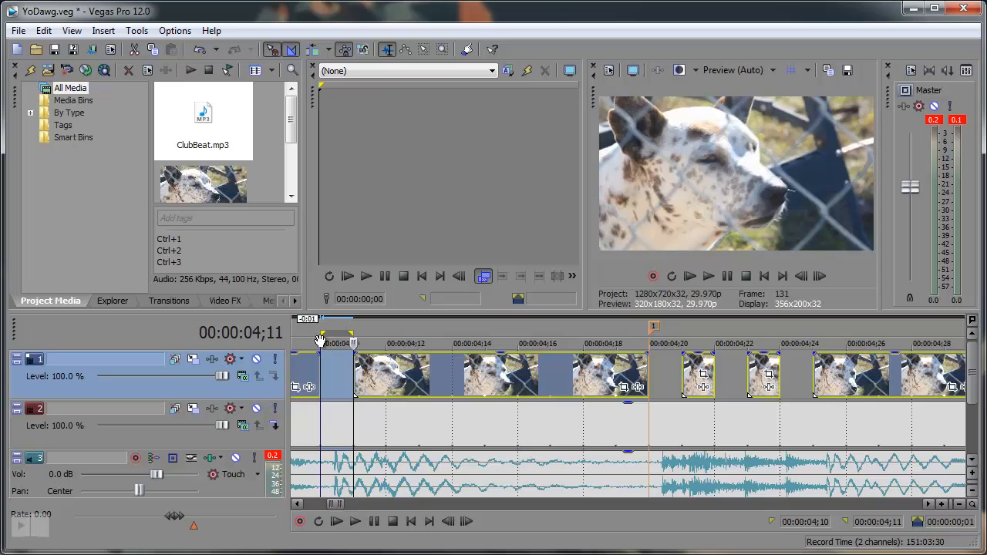
# - Turn off frame quantization, delete a sub-frame sliver of the Dawg clip at 00:00:04;13 on track 1, and play across the cut
pyautogui.click(175, 31)
pyautogui.click(223, 44)
pyautogui.moveTo(319, 327); pyautogui.dragTo(448, 336)
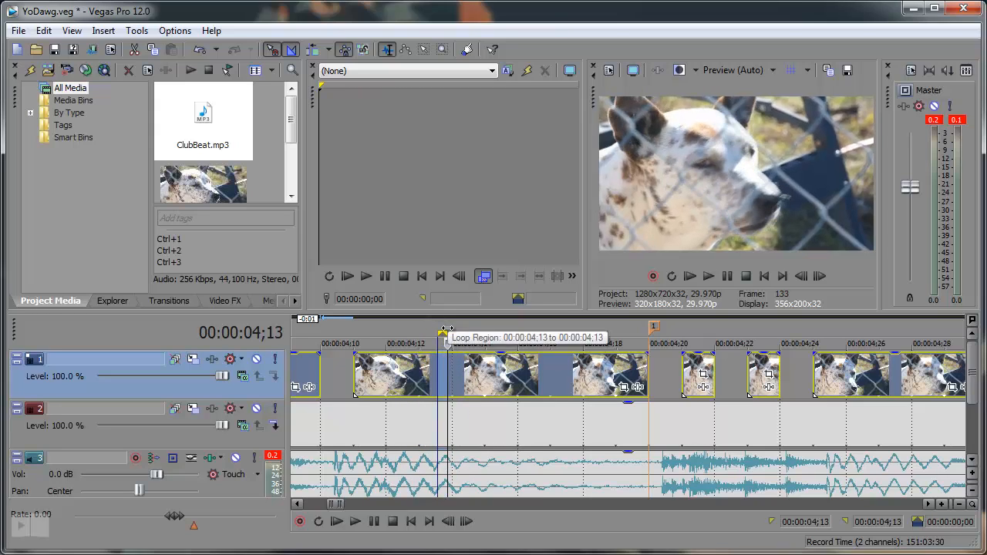
pyautogui.press('Delete')
pyautogui.click(431, 329)
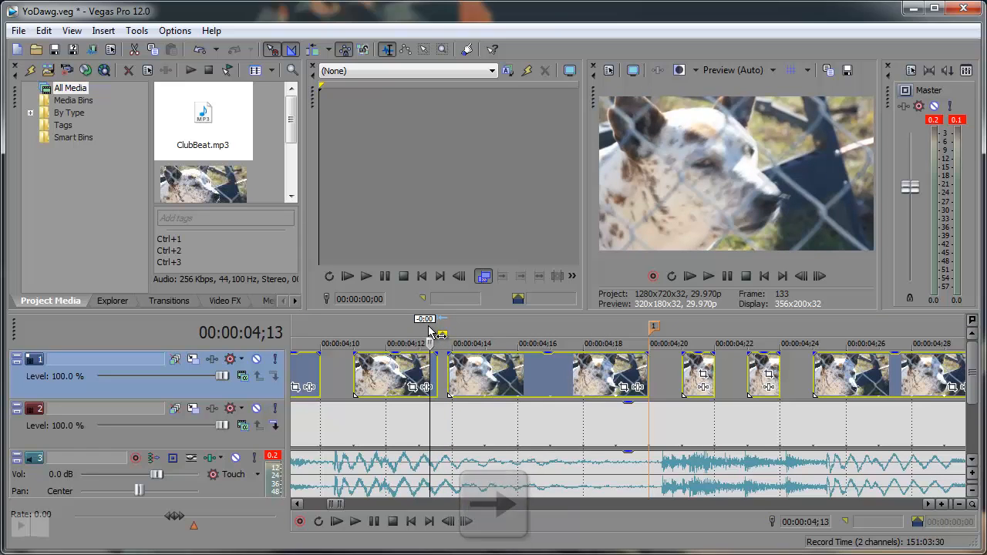
pyautogui.press('space')
pyautogui.press('space')
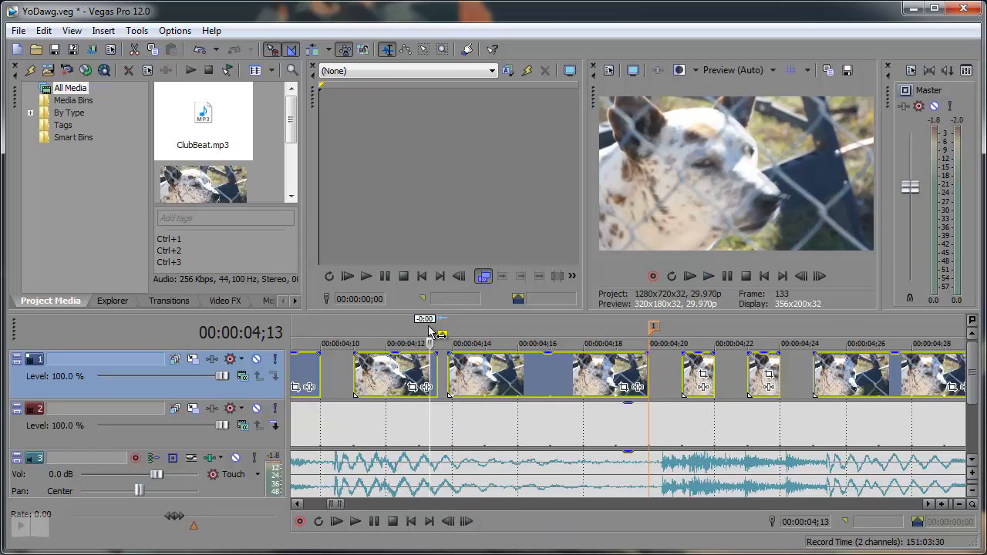
# - Pre-render and play the section from 00:00:04;11 to 00:00:04;15 around the sub-frame cut, and undo the last edit
pyautogui.scroll(-1, 429, 331)
pyautogui.moveTo(567, 334); pyautogui.dragTo(693, 339)
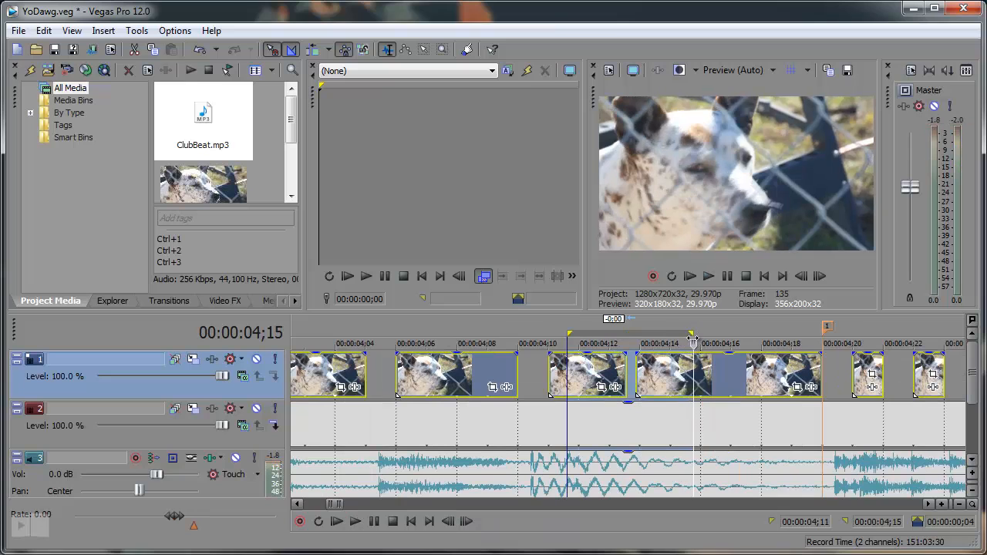
pyautogui.hotkey('shift', 'm')
pyautogui.click(710, 447)
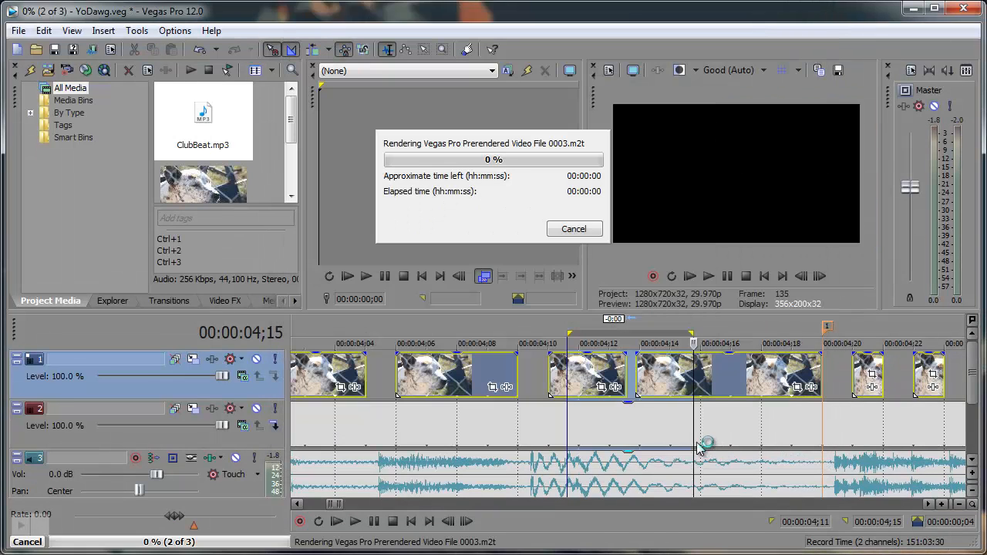
pyautogui.press('space')
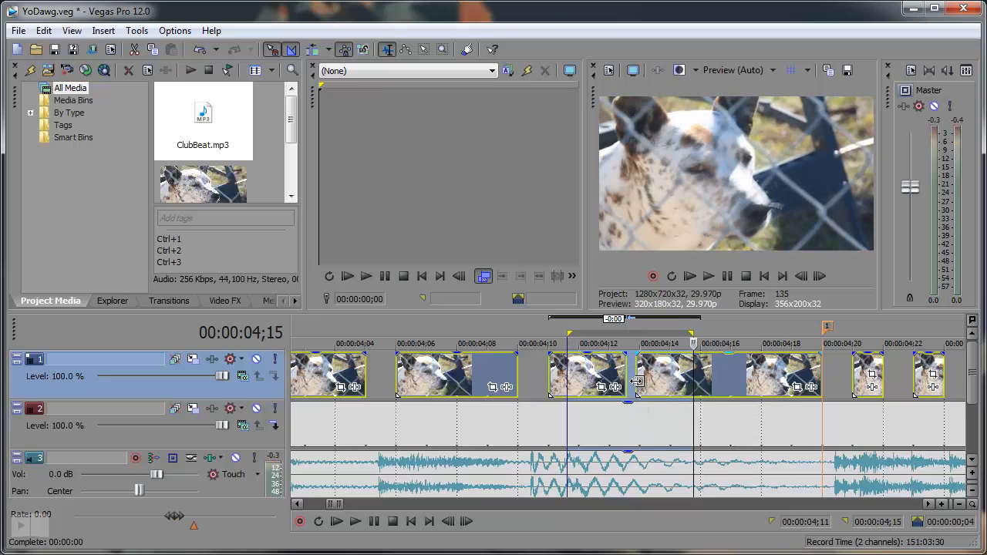
pyautogui.hotkey('ctrl', 'z')
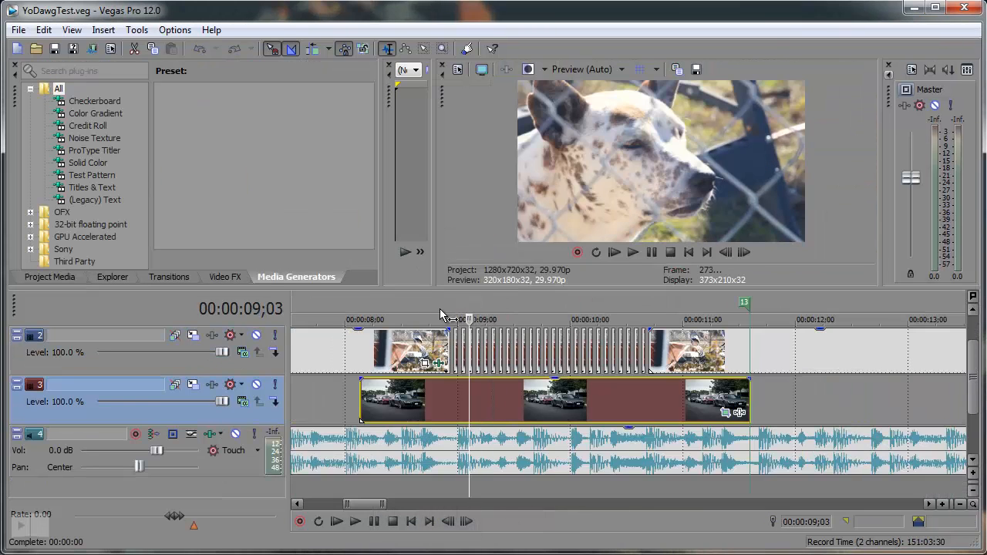
# - Examine the evenly spaced cuts on track 2 of YoDawgTest.veg from 00:00:08;25, briefly soloing track 3 to view the car image beneath
pyautogui.click(441, 310)
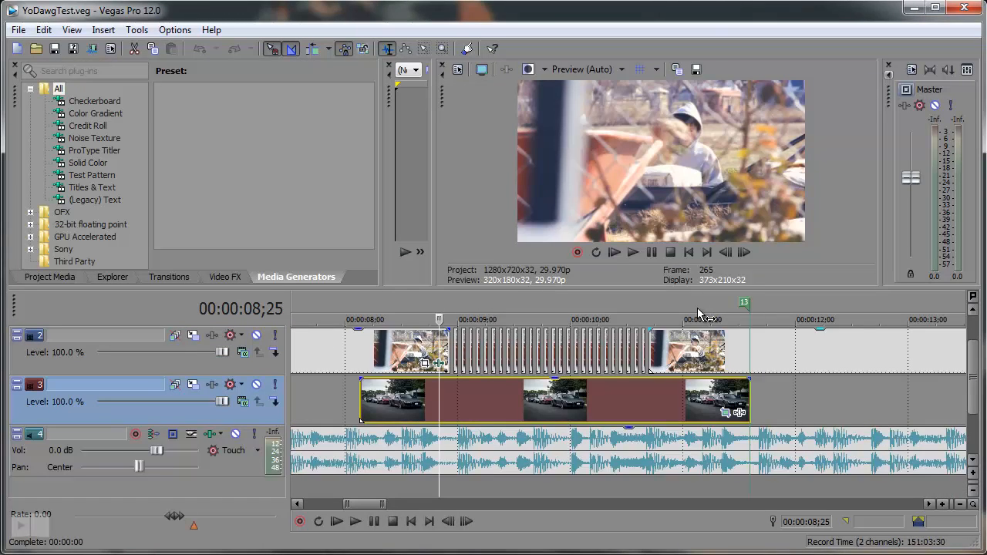
pyautogui.scroll(5, 453, 421)
pyautogui.scroll(-1, 517, 417)
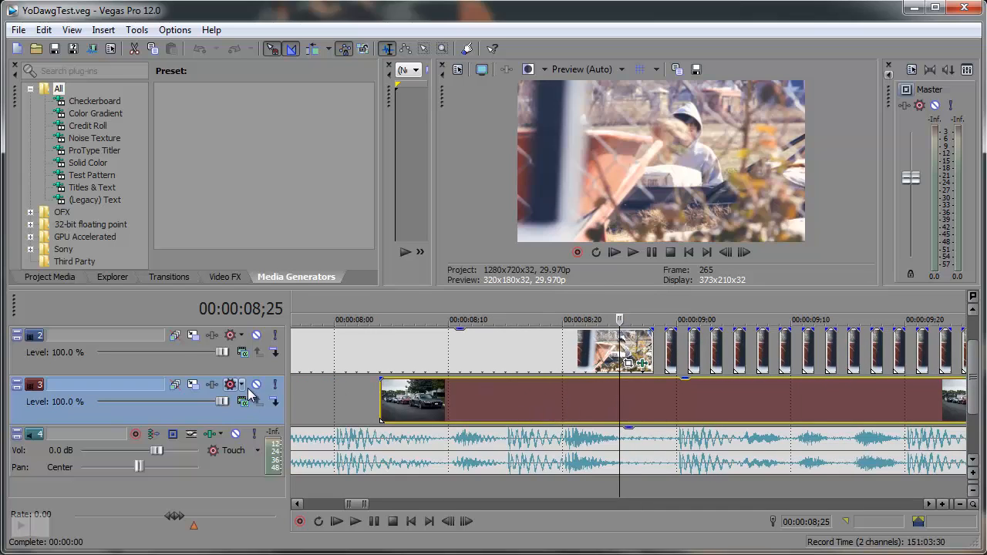
pyautogui.click(275, 385)
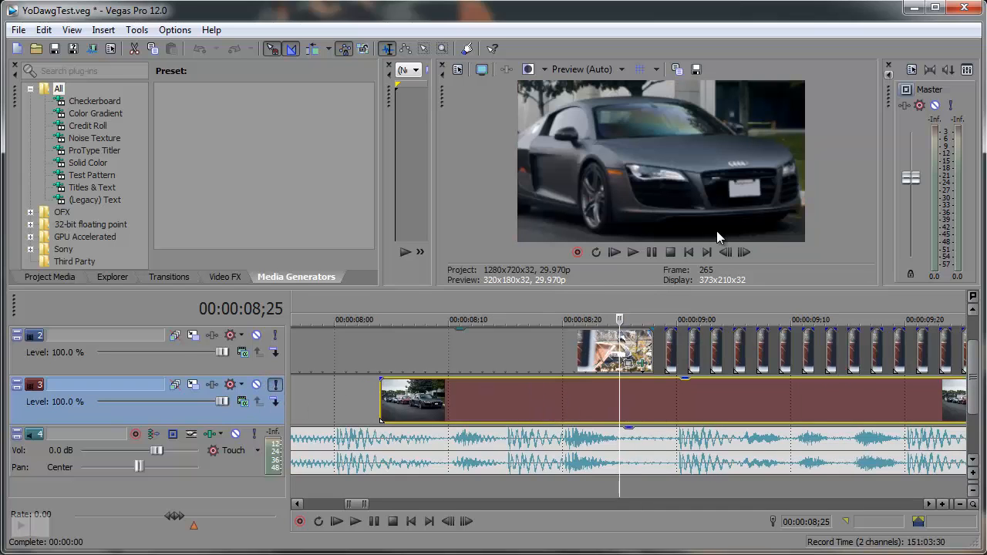
pyautogui.click(275, 385)
pyautogui.scroll(-4, 677, 349)
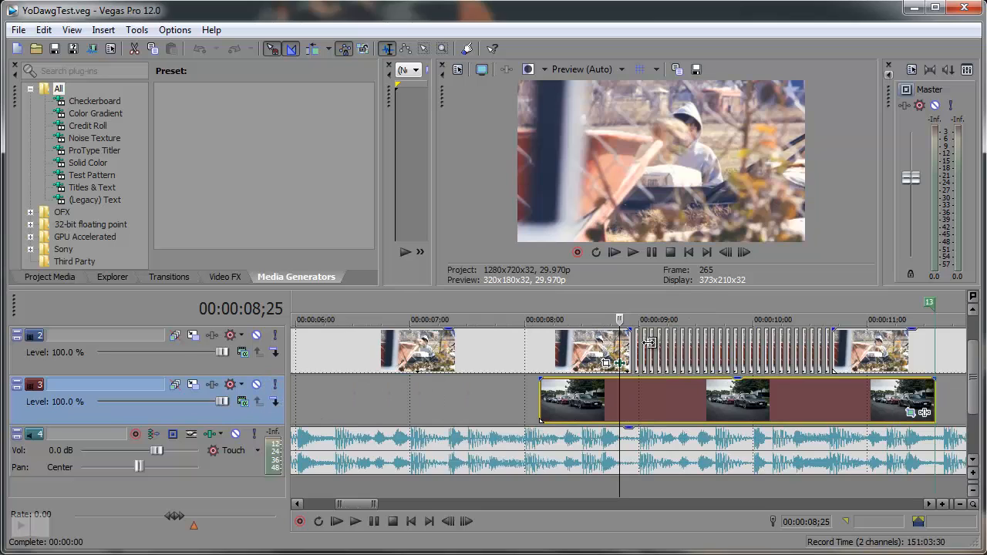
pyautogui.scroll(5, 666, 352)
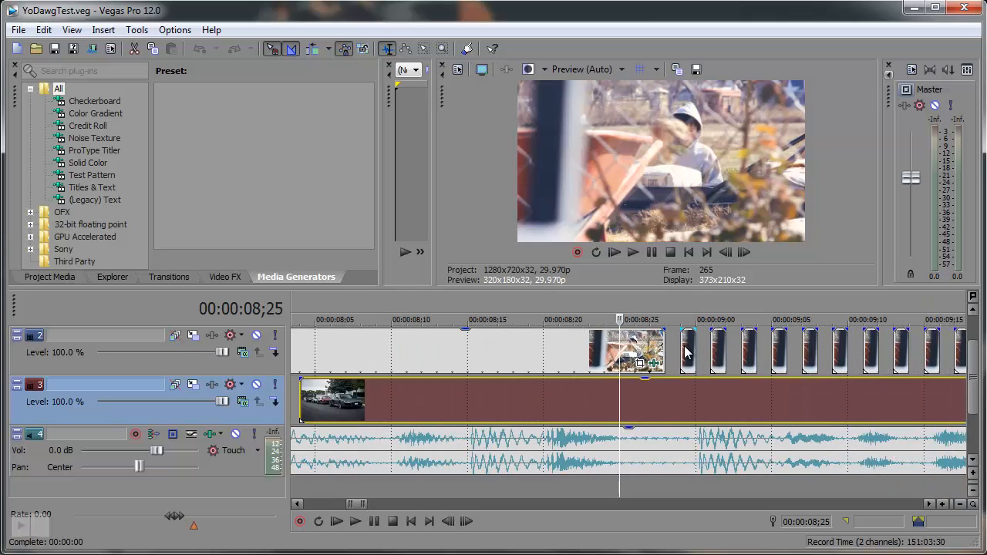
pyautogui.scroll(-6, 916, 359)
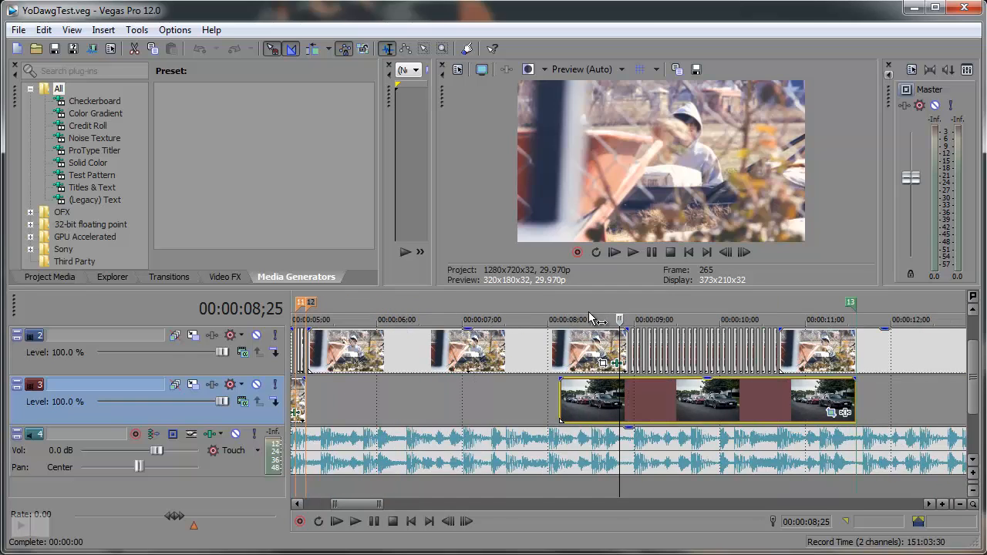
# - Pre-render the section from 00:00:07;26 to 00:00:11;26 with the HDV 720-30p template, loop region only, and play it
pyautogui.moveTo(540, 305); pyautogui.dragTo(879, 304)
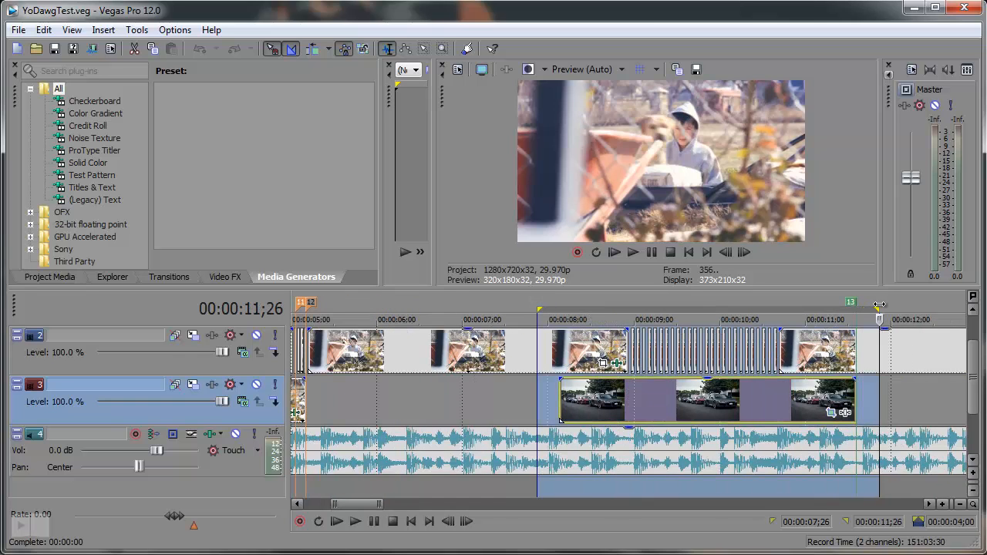
pyautogui.hotkey('shift', 'm')
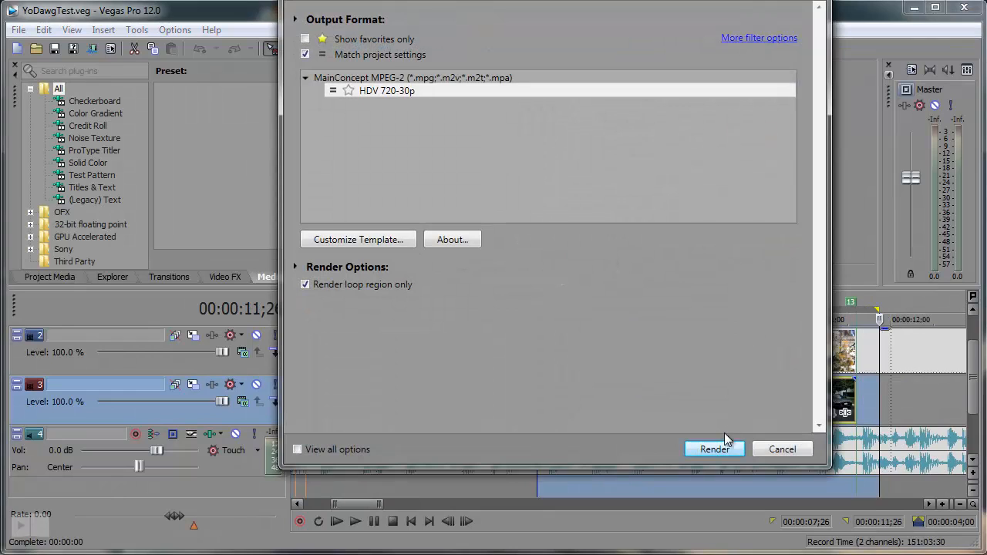
pyautogui.click(719, 440)
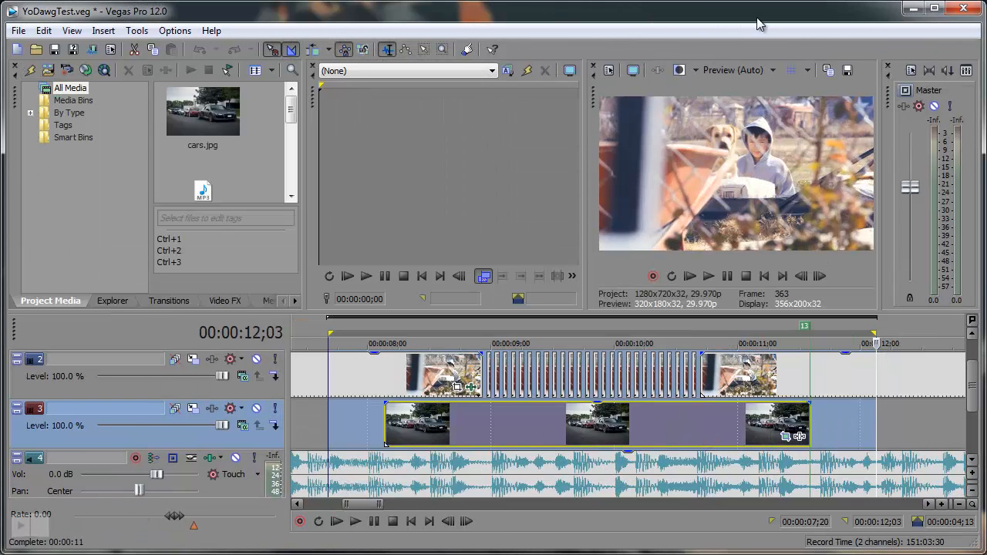
pyautogui.press('space')
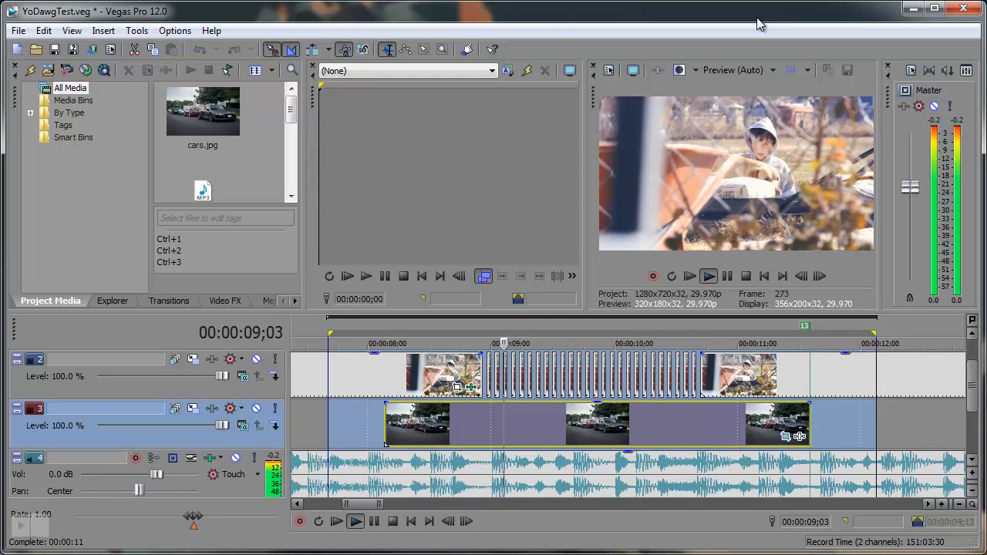